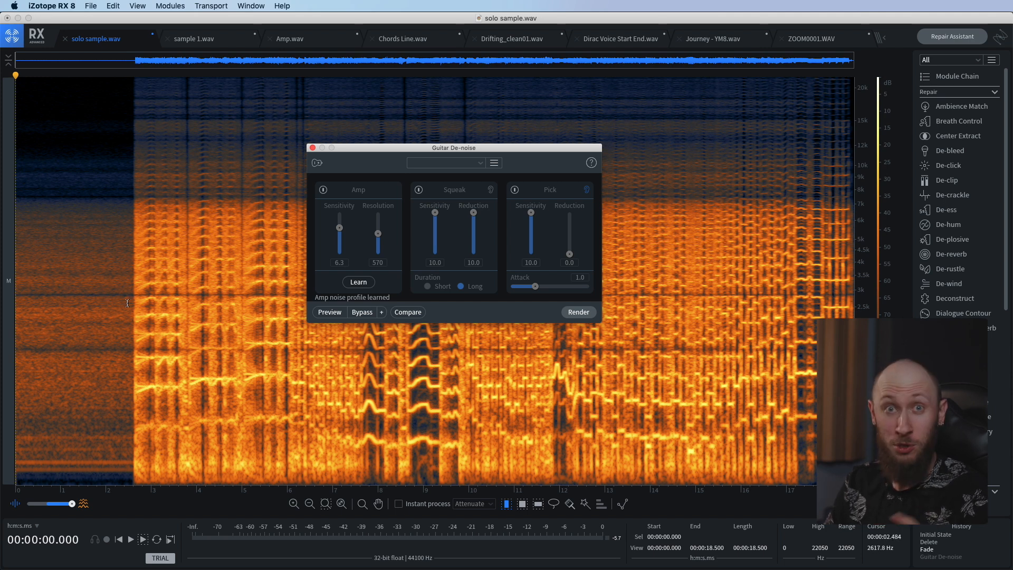
Select the noise-only intro of the solo sample, from the start to about 2.5 s, and play it back
key("space")
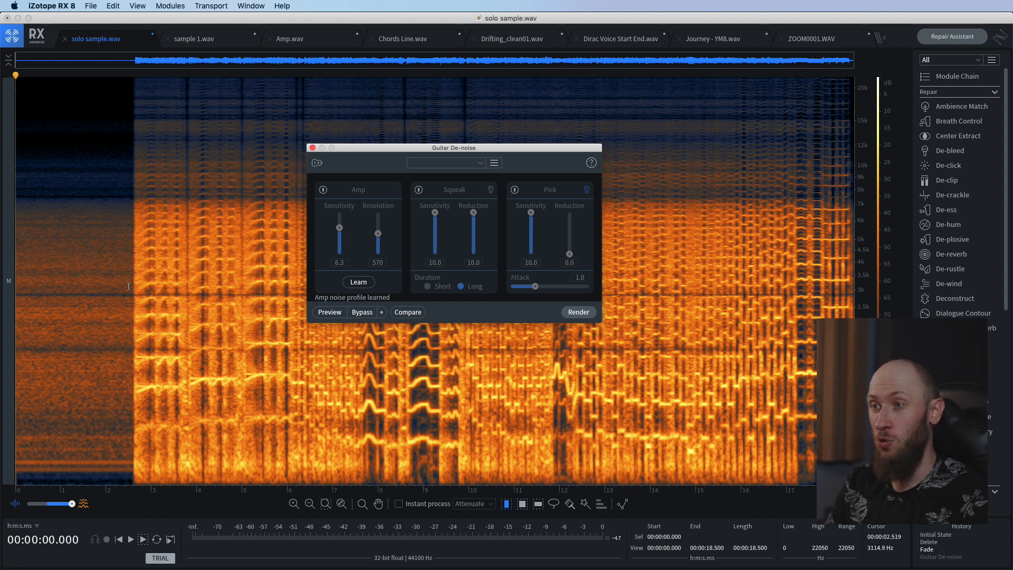
left_click_drag(128, 286, 15, 275)
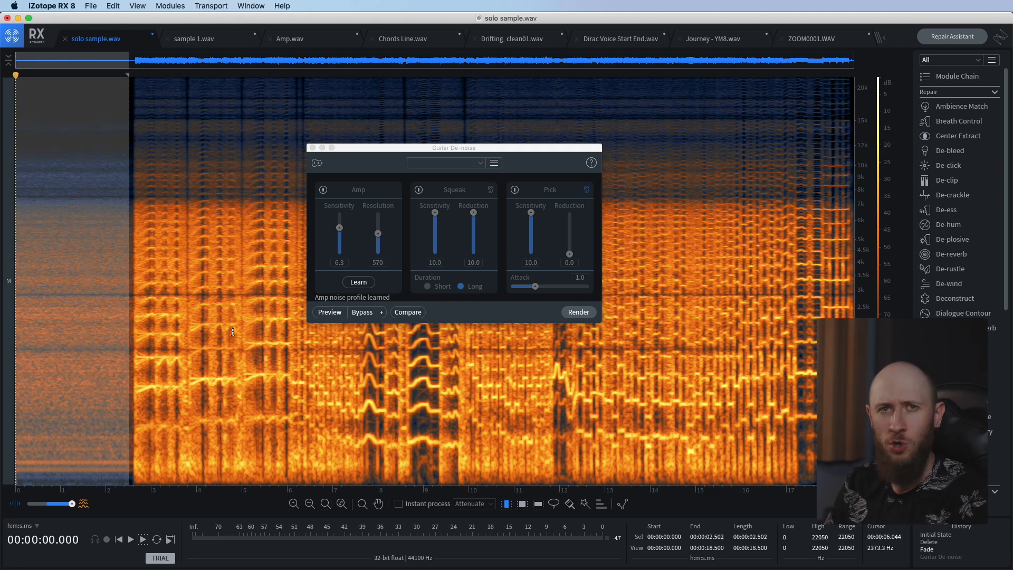
key("space")
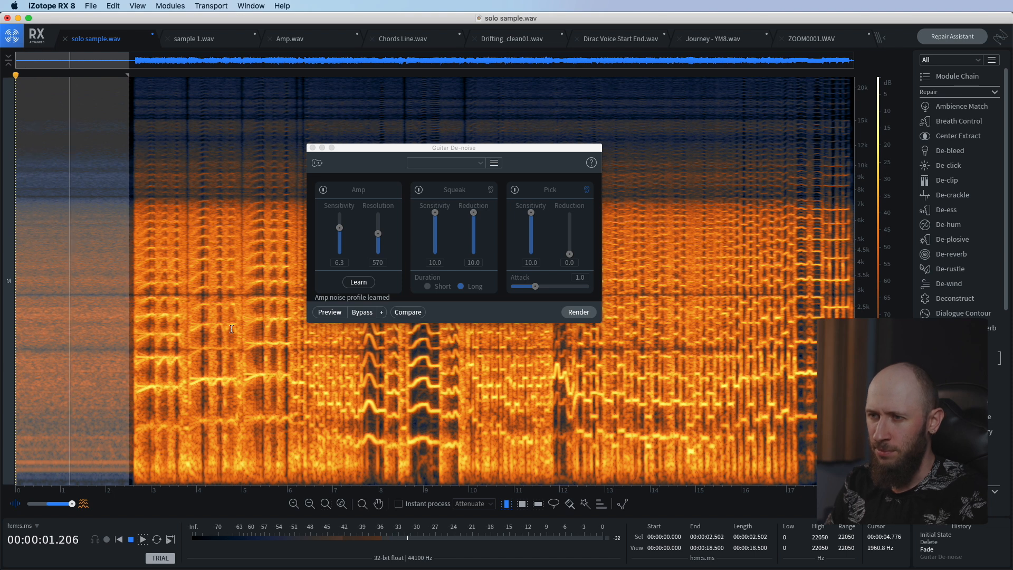
key("space")
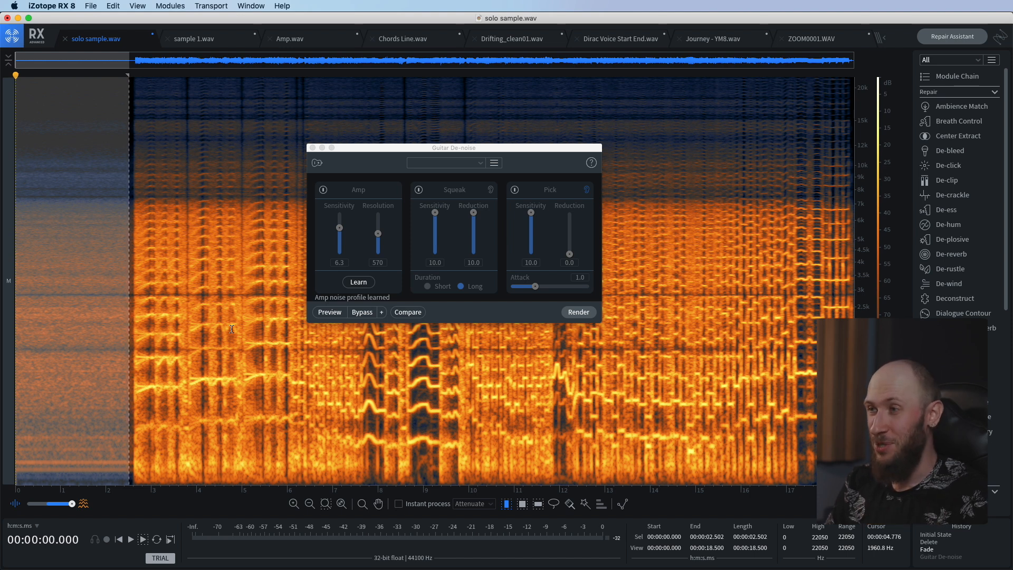
Enable the Amp section of Guitar De-noise and learn the noise profile from the selected intro
left_click(323, 190)
left_click(323, 189)
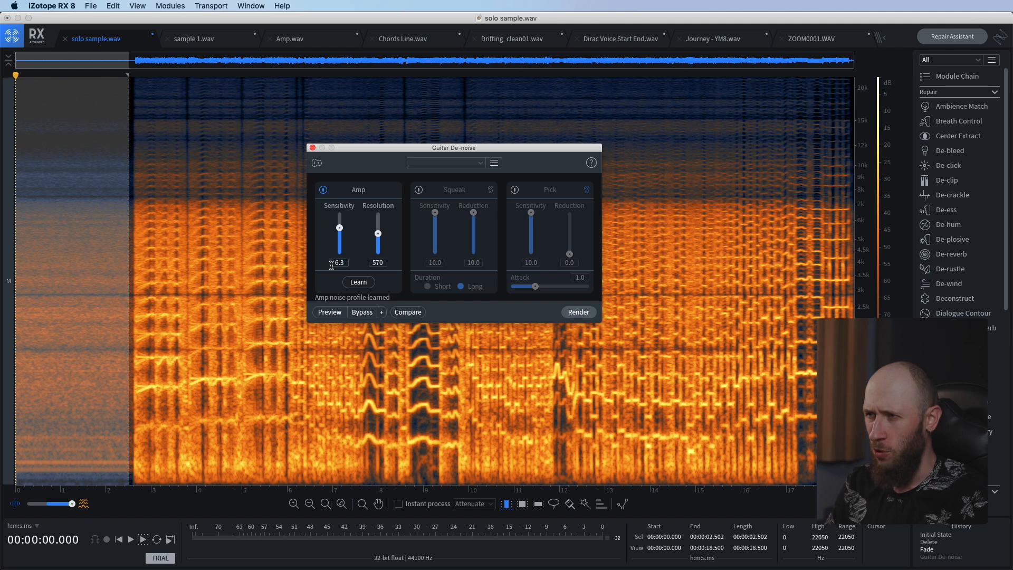
left_click(359, 284)
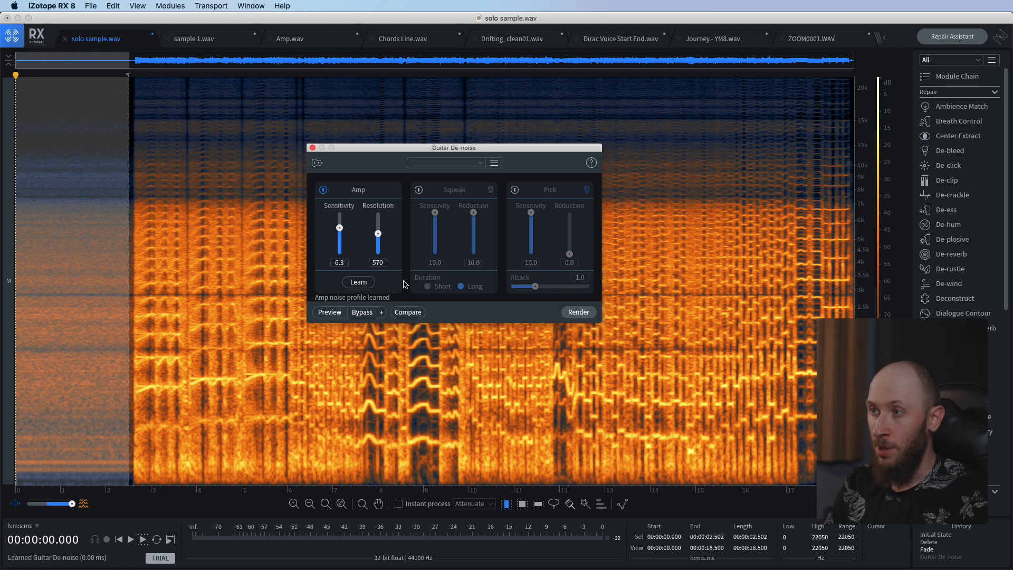
Set the Amp sensitivity to 10.0 and resolution to 1024, relearn the noise, and render it on the intro
left_click_drag(339, 228, 378, 211)
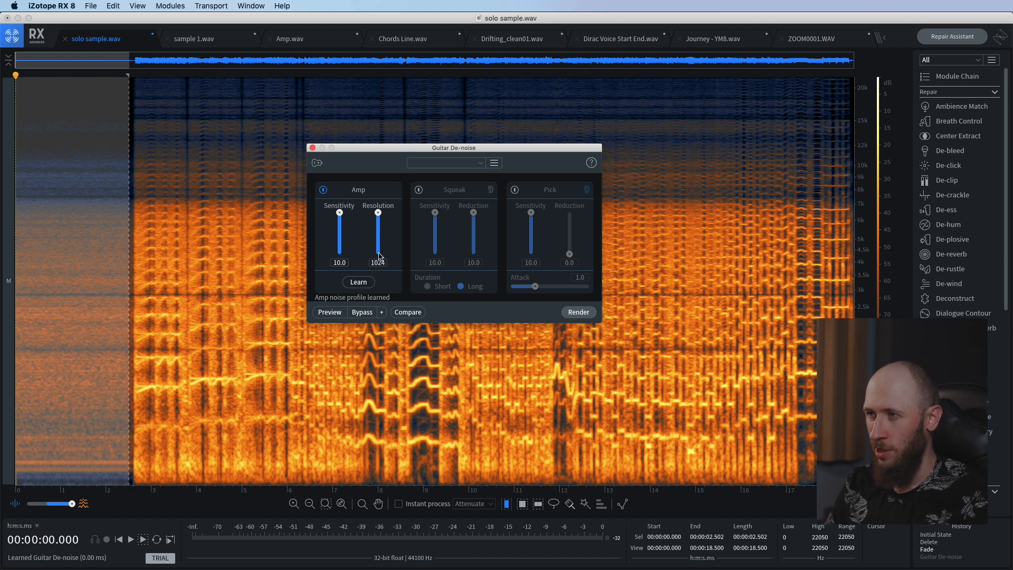
left_click(363, 283)
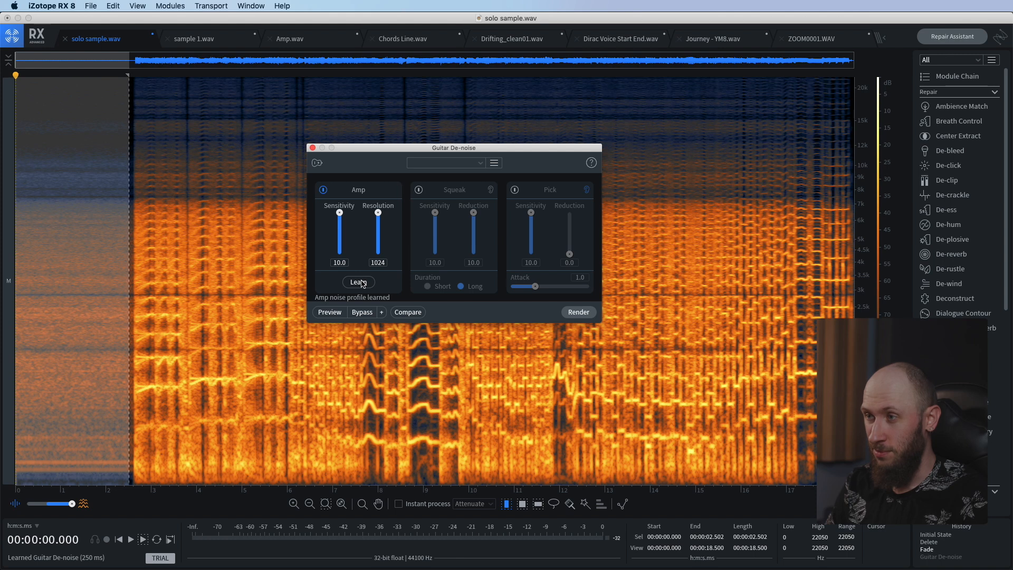
left_click(577, 312)
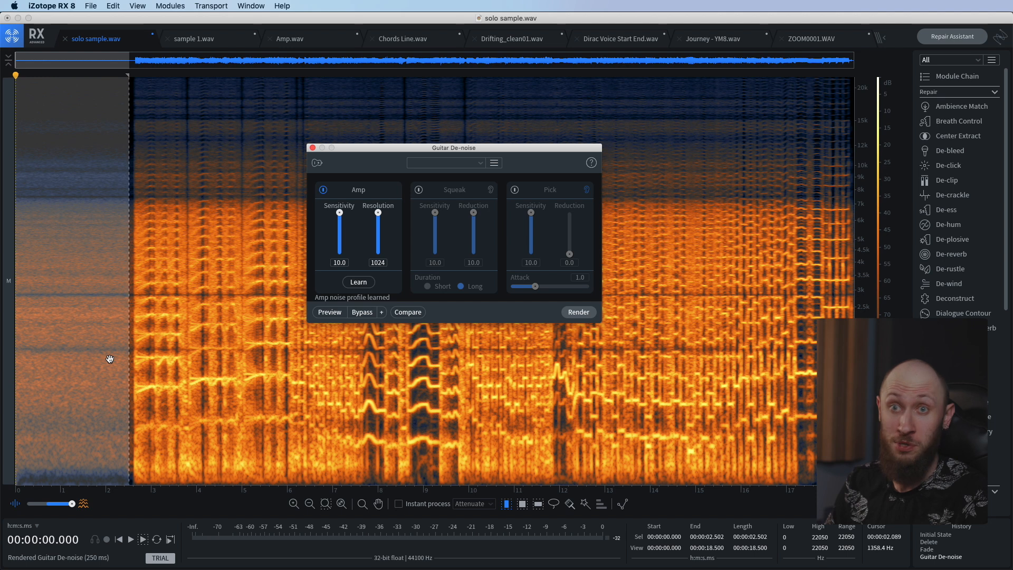
Compare playback of the solo sample's intro before and after Guitar De-noise using the history states
key("space")
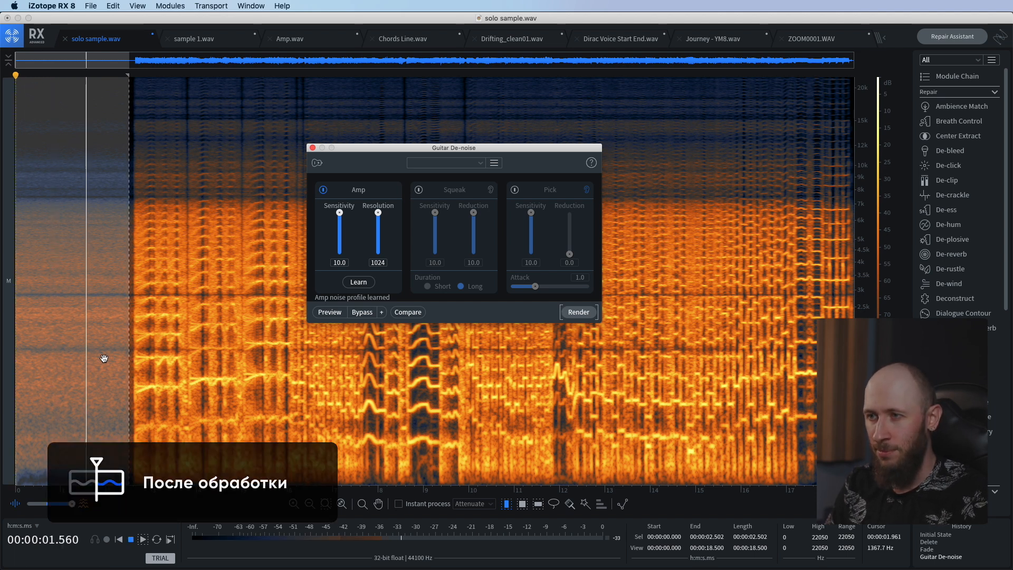
left_click(928, 550)
key("space")
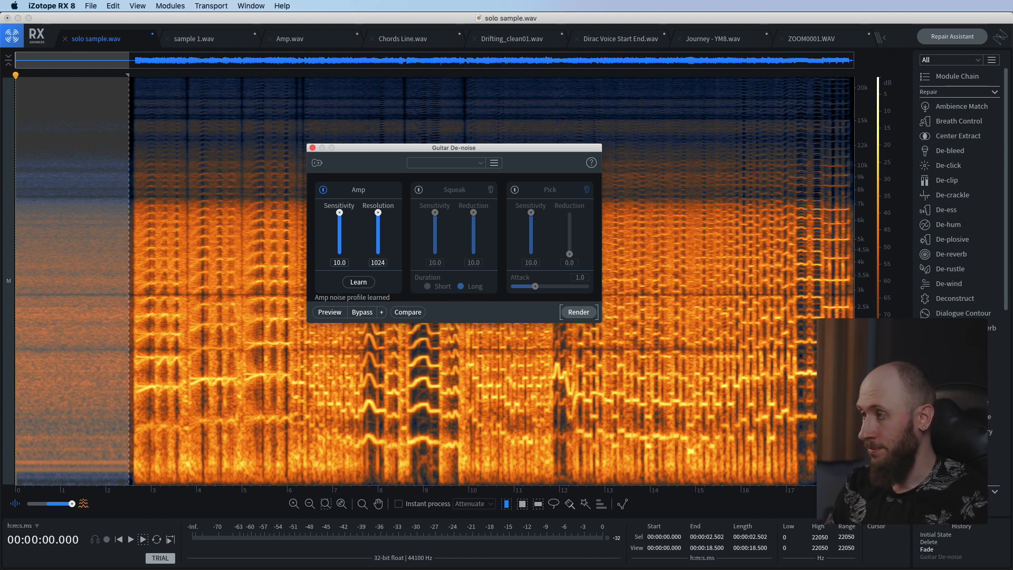
left_click(941, 557)
key("space")
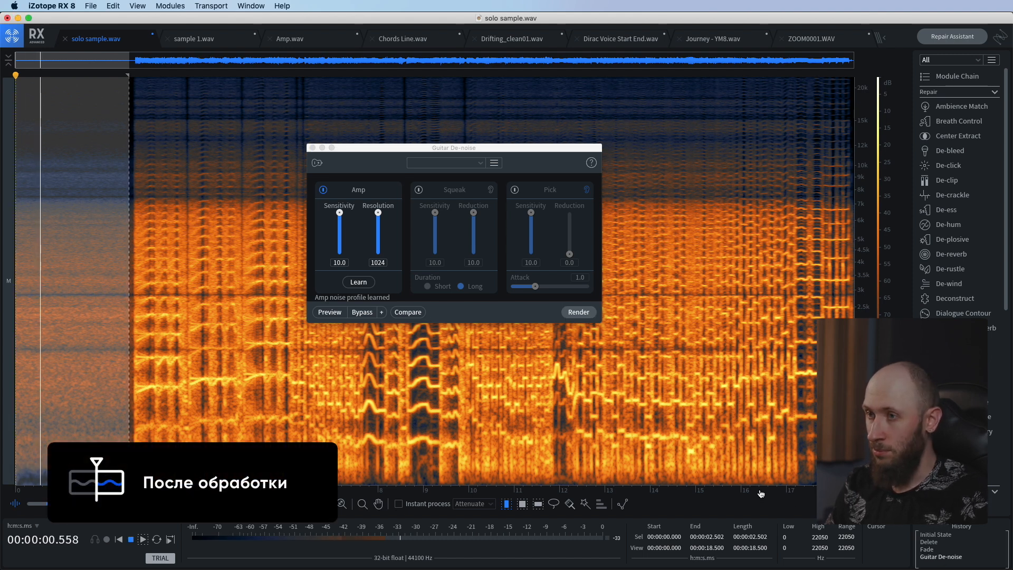
key("space")
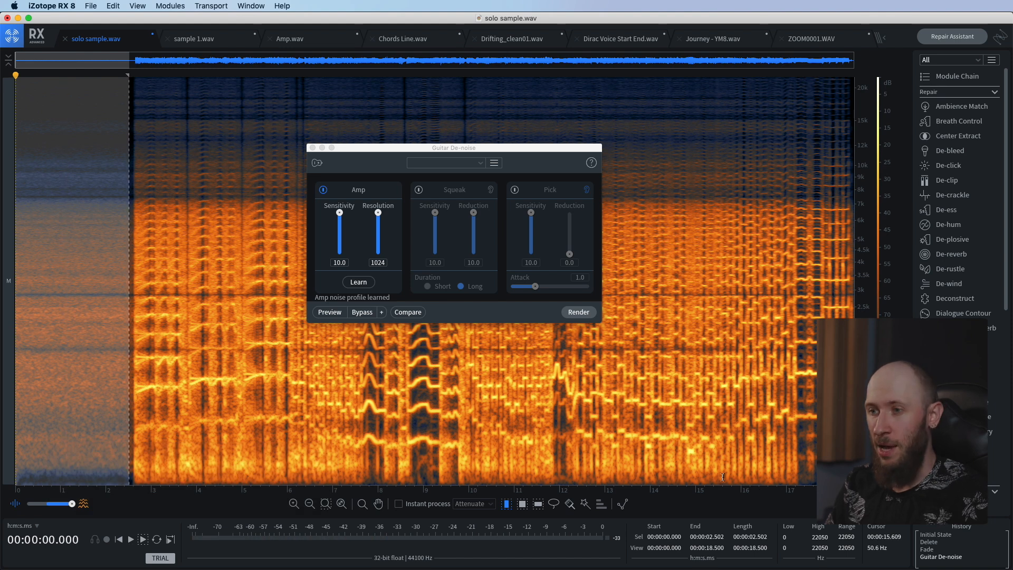
Undo the intro-only render, apply Guitar De-noise to the whole solo sample, and play the result
key("super+z")
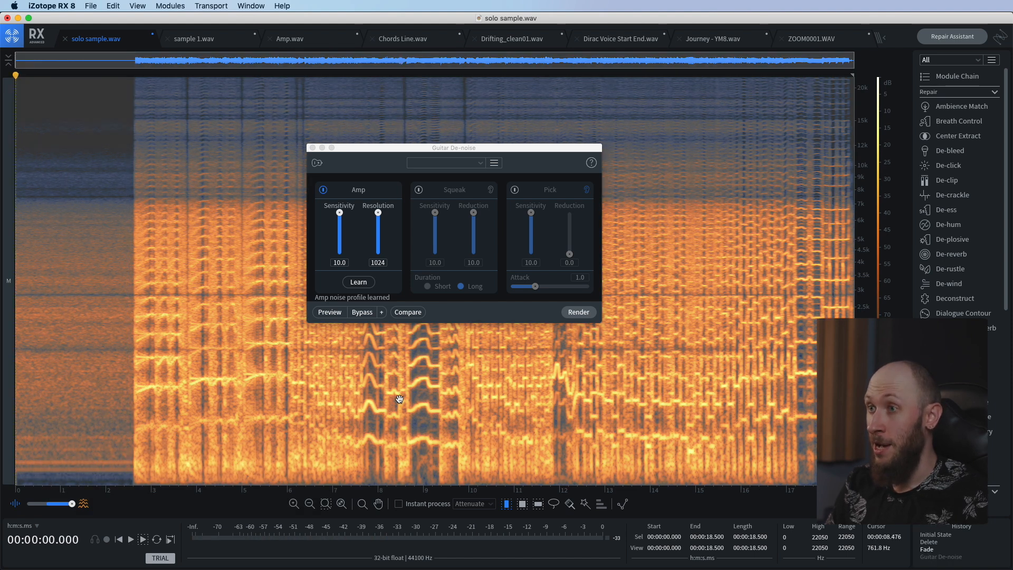
left_click(584, 311)
key("space")
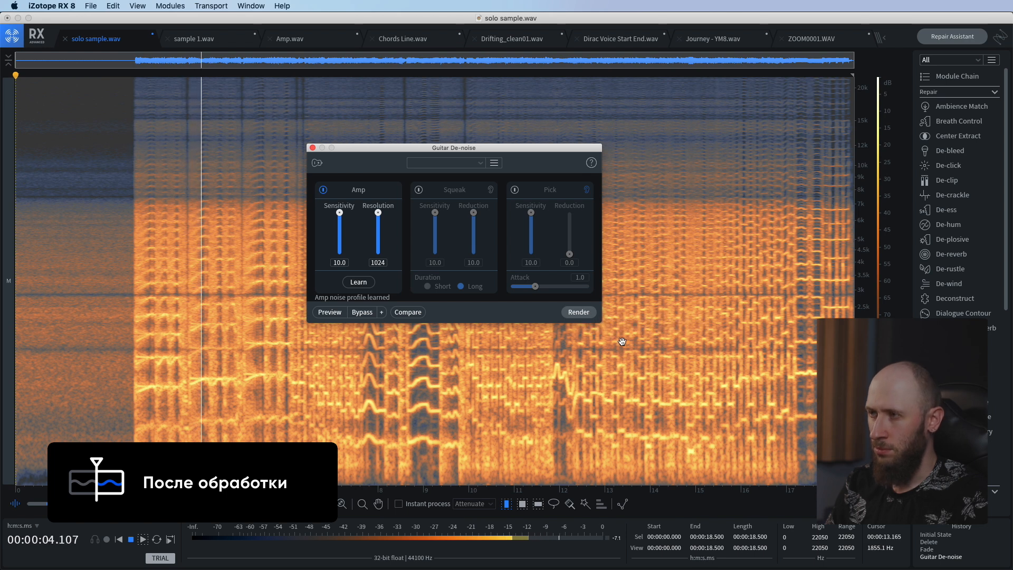
key("space")
Undo the whole-file de-noise and play the untreated solo sample for comparison
key("super+z")
key("space")
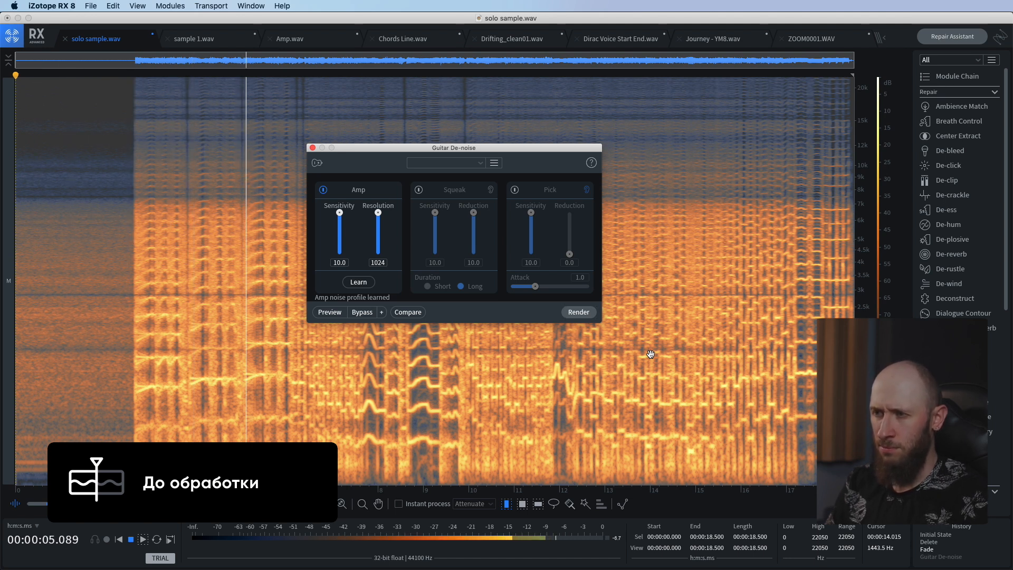
key("space")
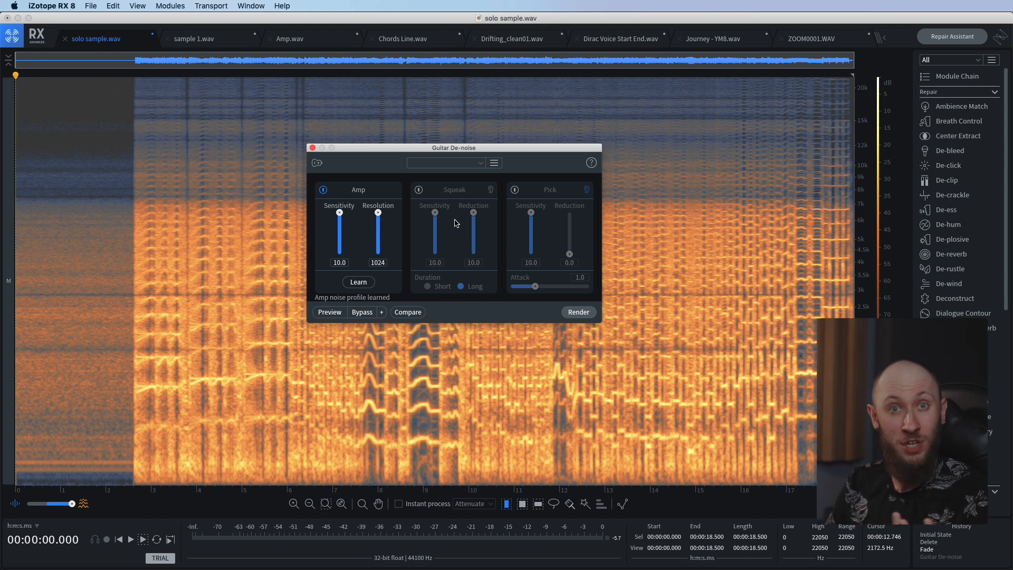
Switch to sample 1.wav and play it from near the beginning
left_click(192, 41)
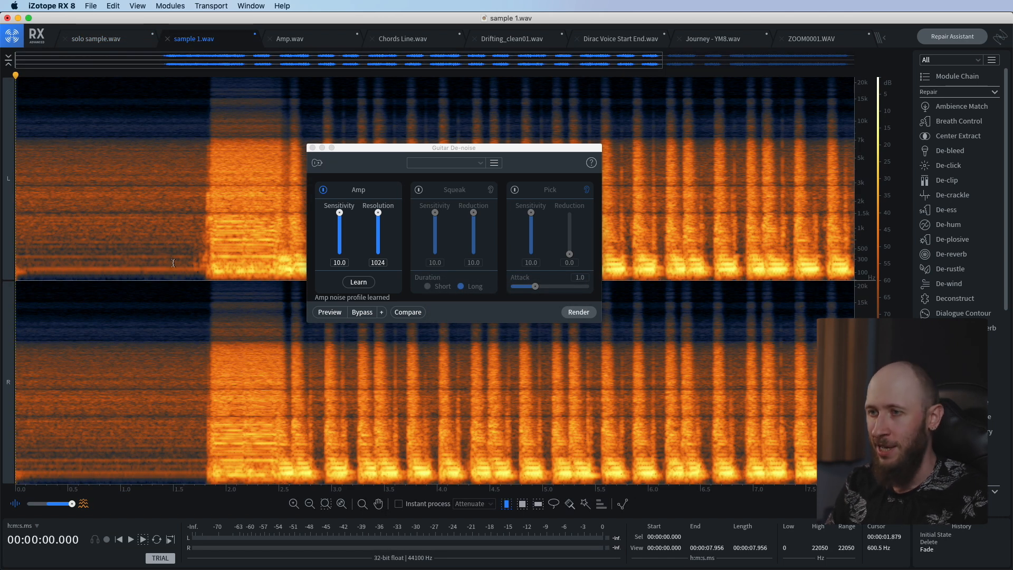
left_click(20, 316)
key("space")
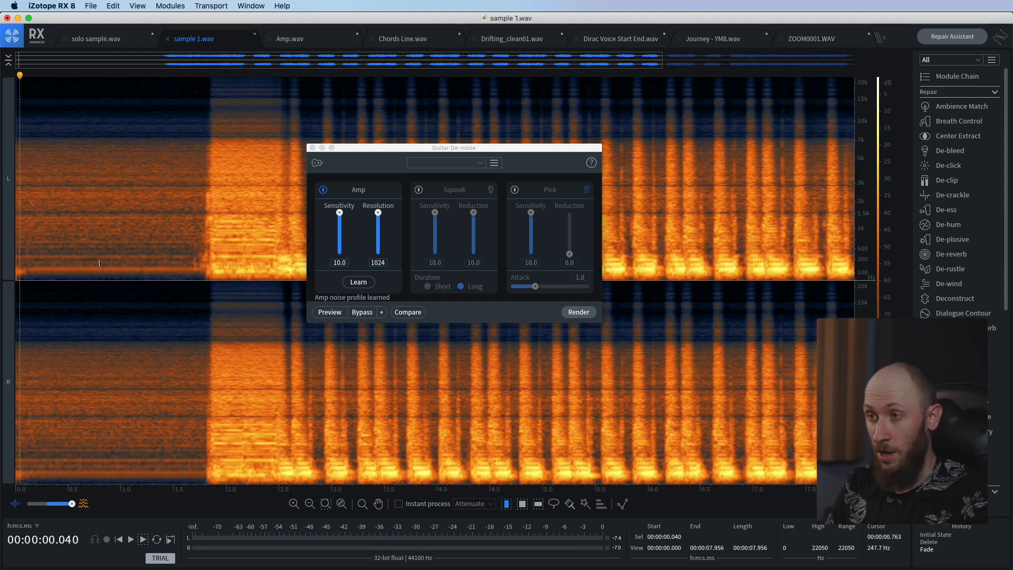
Learn the amp noise from sample 1.wav's intro, about 0.19 to 1.76 s, and undo the trial render there
left_click_drag(196, 258, 35, 264)
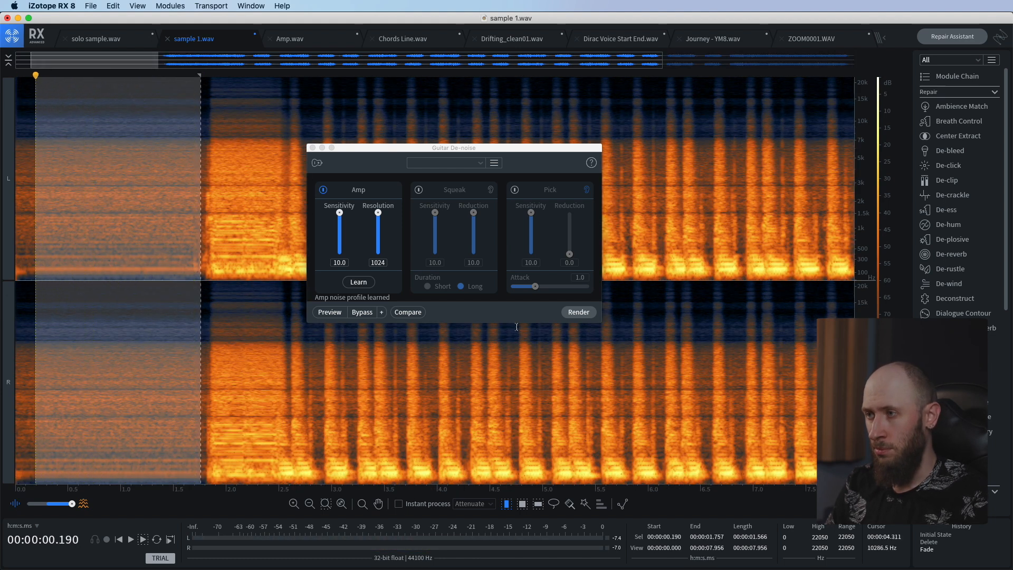
left_click(353, 281)
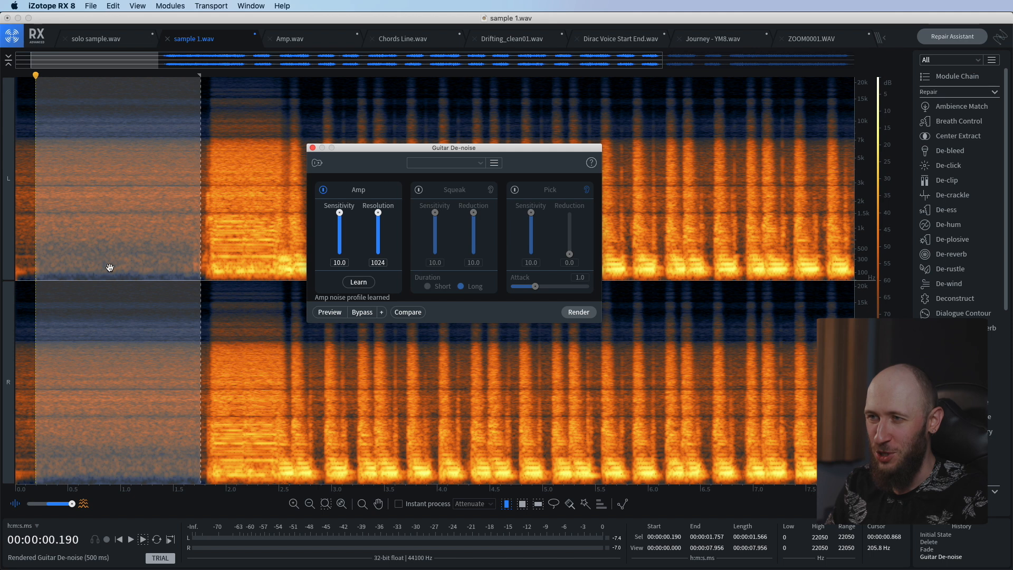
key("super+z")
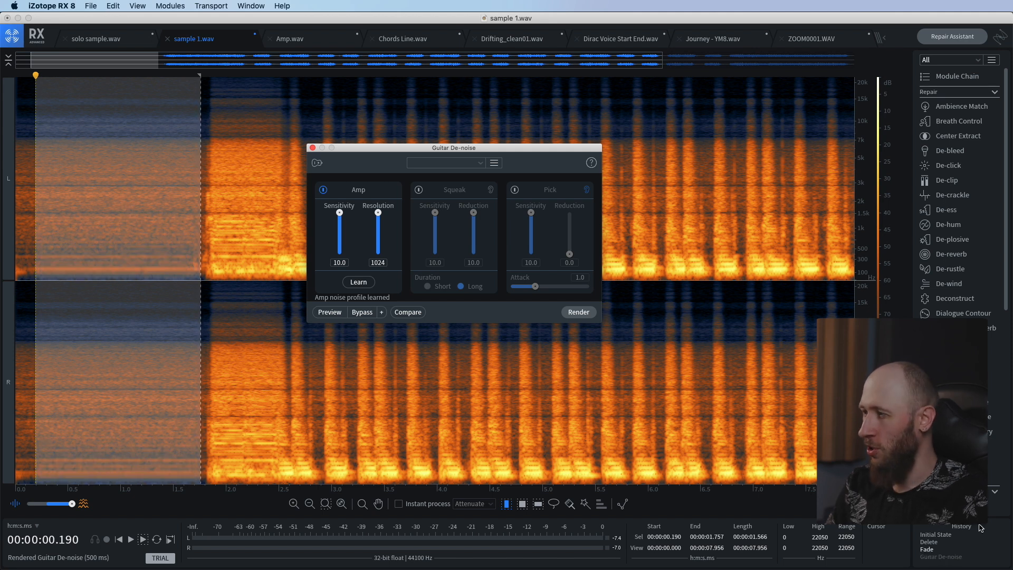
Render Guitar De-noise on the entire sample 1.wav in both channels and play the result
left_click(612, 430)
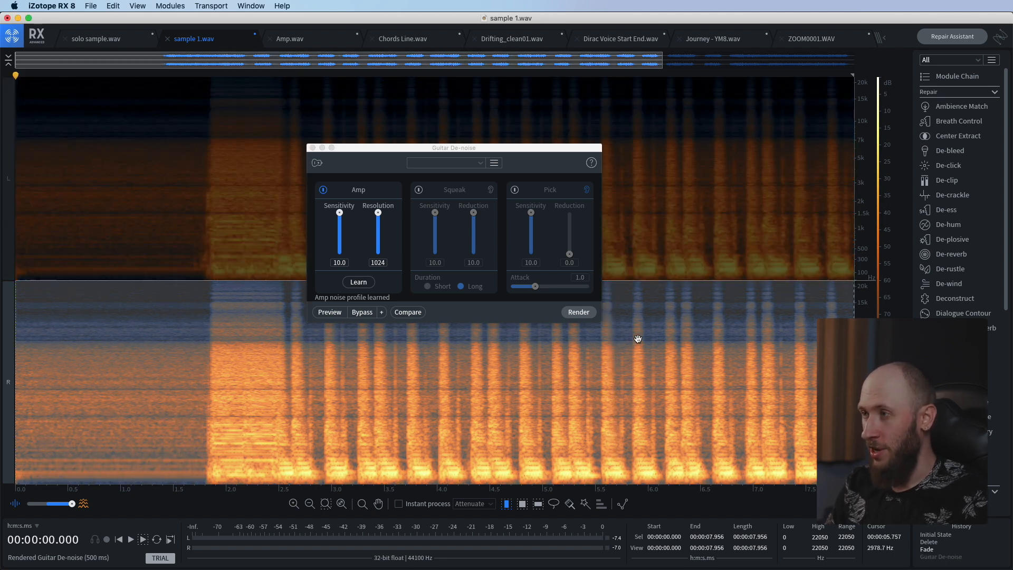
left_click(639, 341)
left_click(648, 260)
scroll(649, 260, "down", 2)
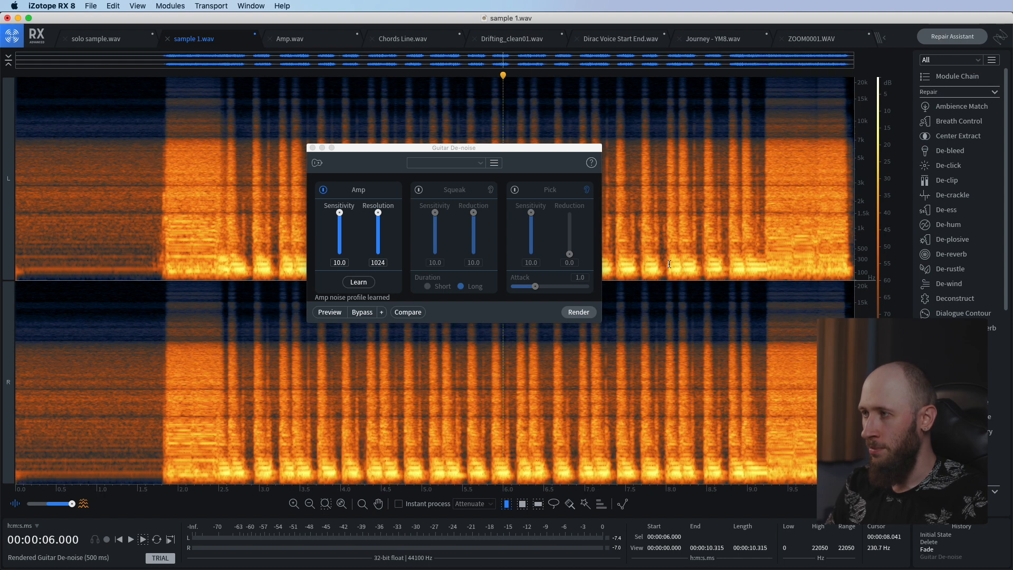
key("super+a")
left_click(579, 312)
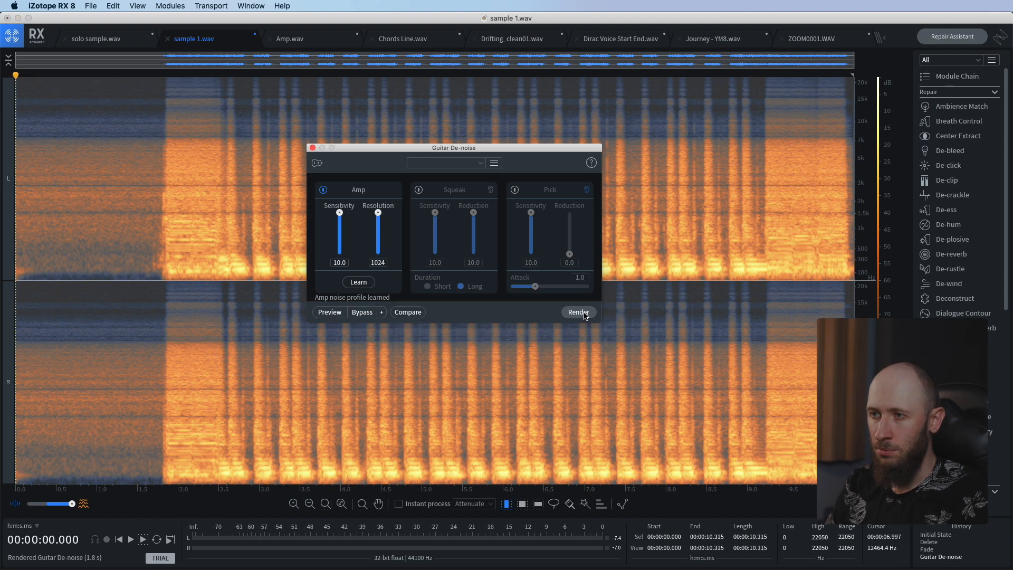
key("space")
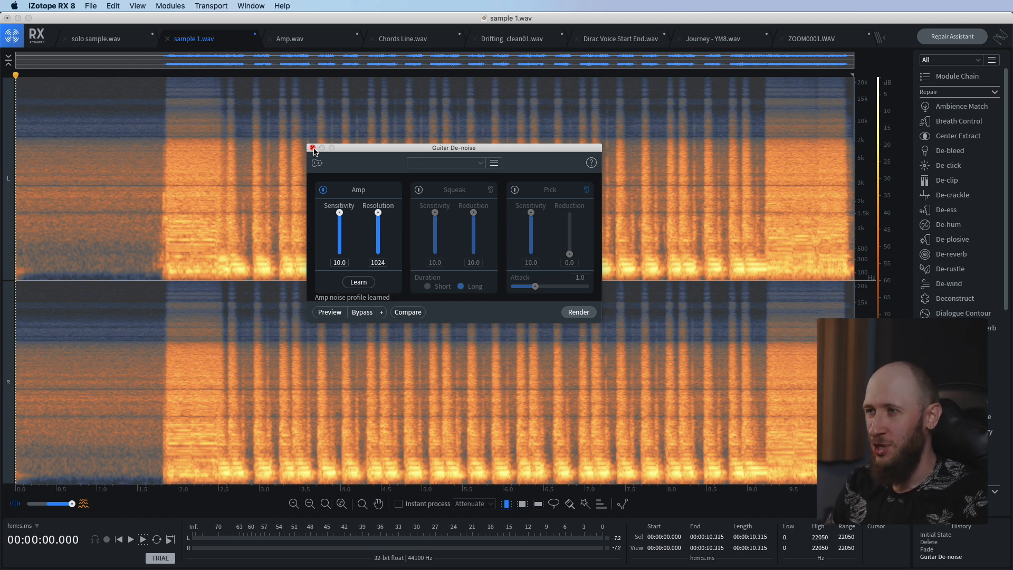
Switch to Amp.wav and play it from near the beginning
left_click(298, 40)
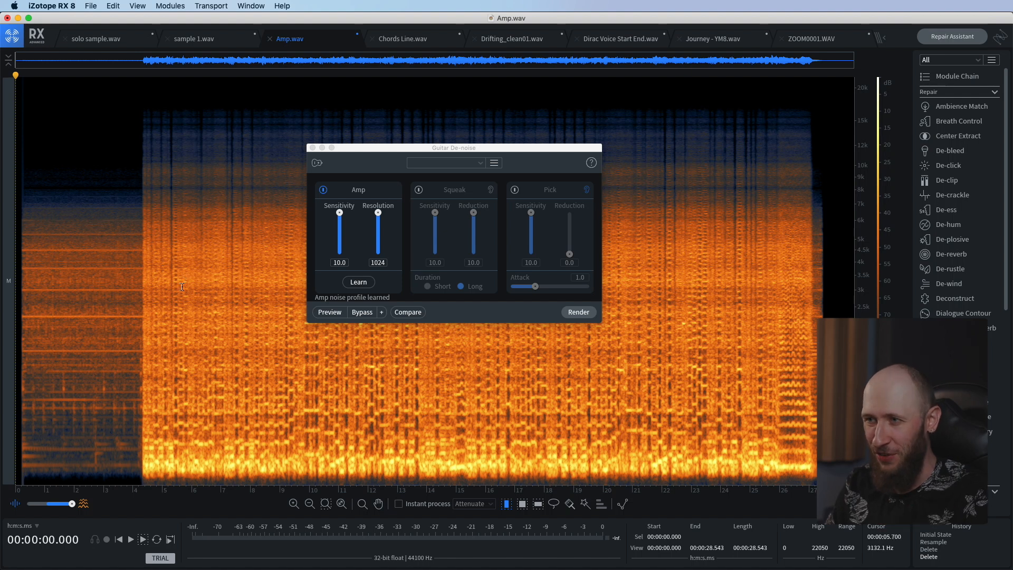
left_click(19, 306)
key("space")
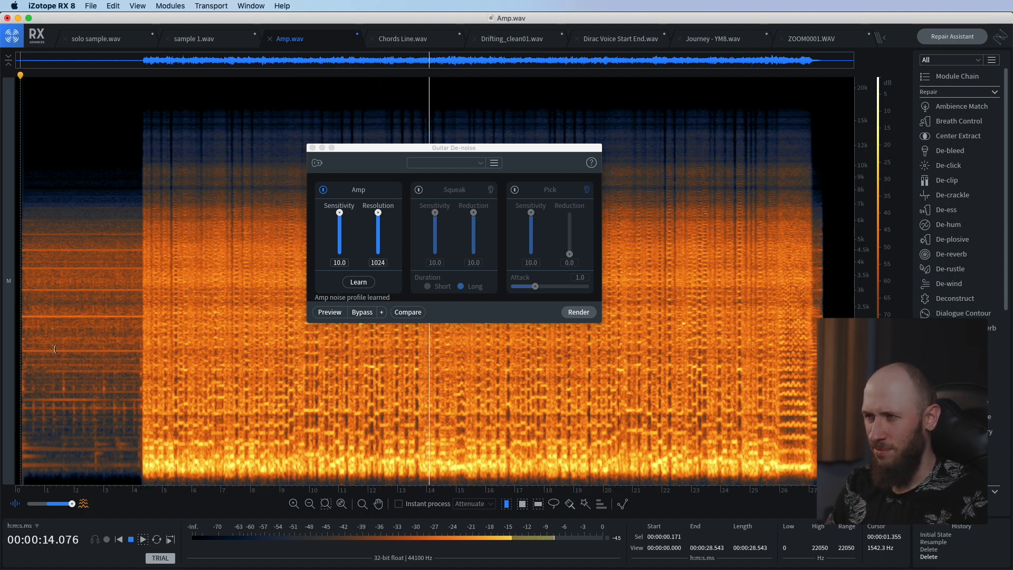
key("space")
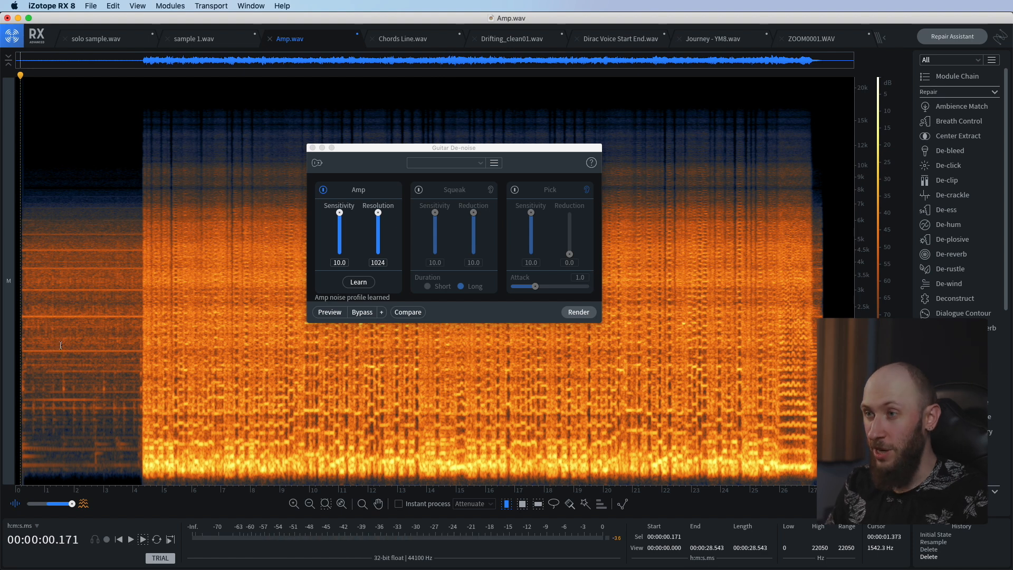
Select Amp.wav's noise-only intro, about 0.59 to 3.8 s, and load the Electric Guitar Cleanup preset with Squeak disabled
left_click_drag(33, 339, 124, 341)
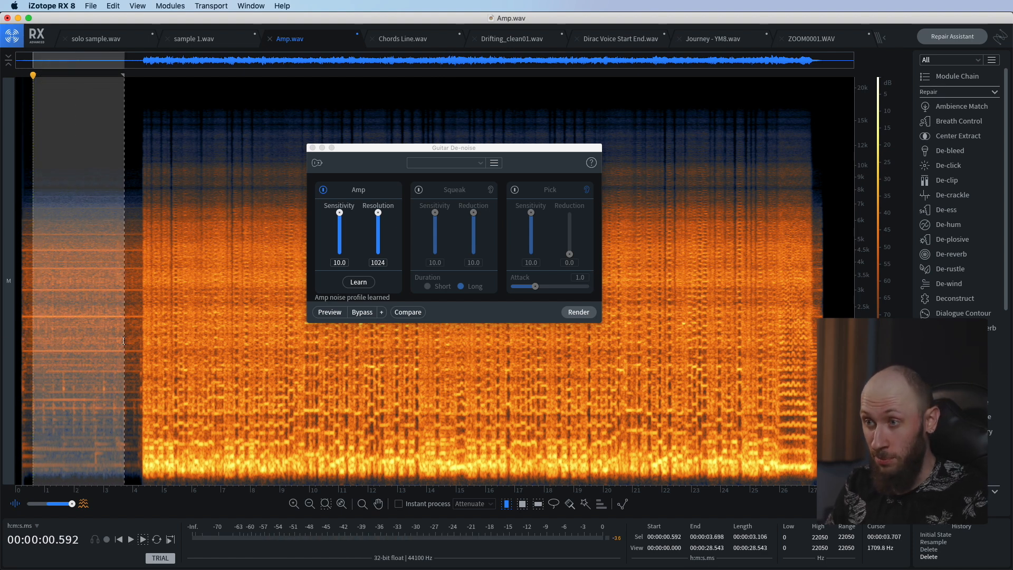
left_click(461, 164)
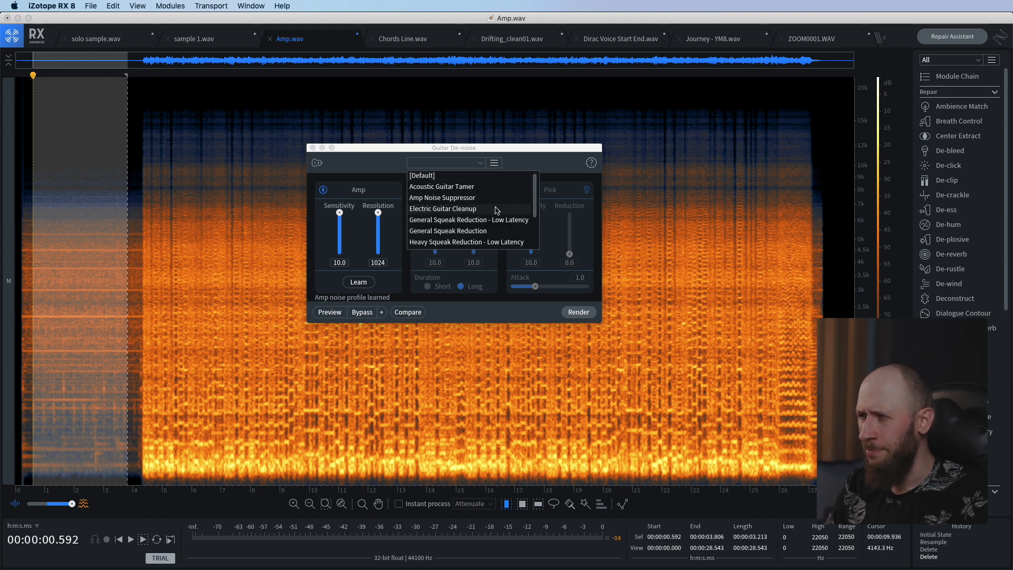
scroll(471, 210, "down", 3)
scroll(471, 210, "up", 3)
left_click(472, 209)
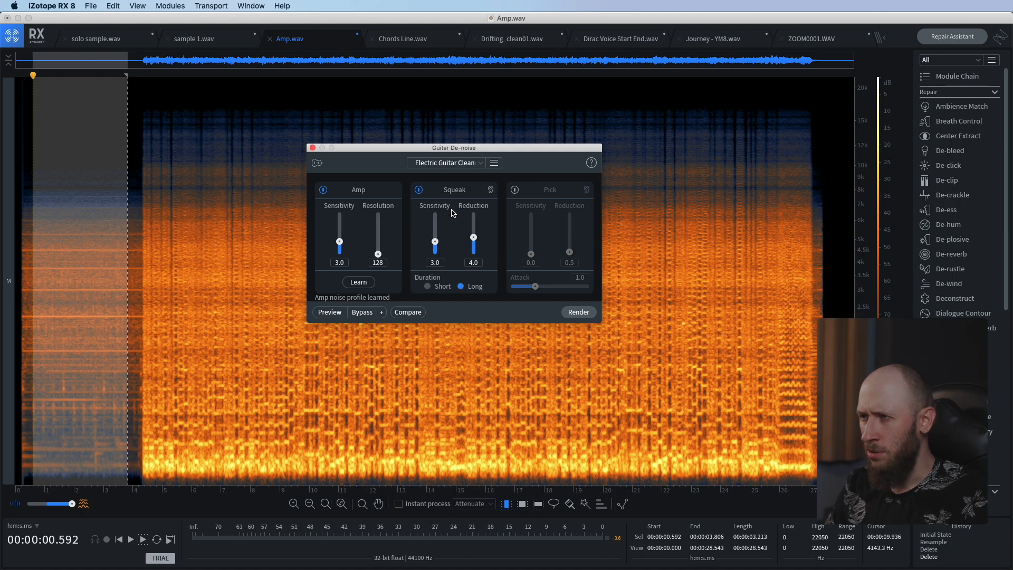
left_click(419, 190)
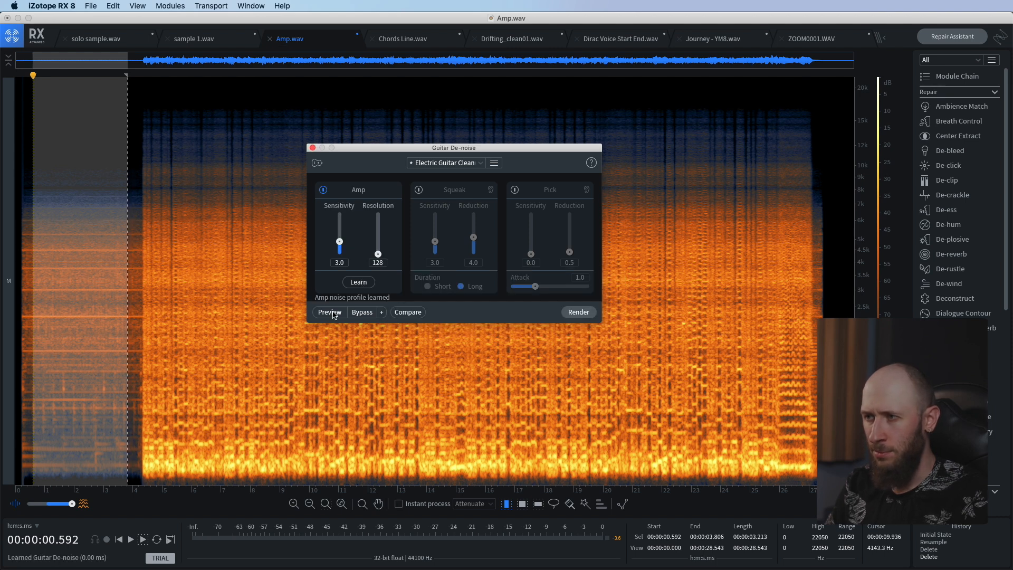
Try rendering the amp de-noise on the selected intro of Amp.wav, and undo it
left_click(570, 313)
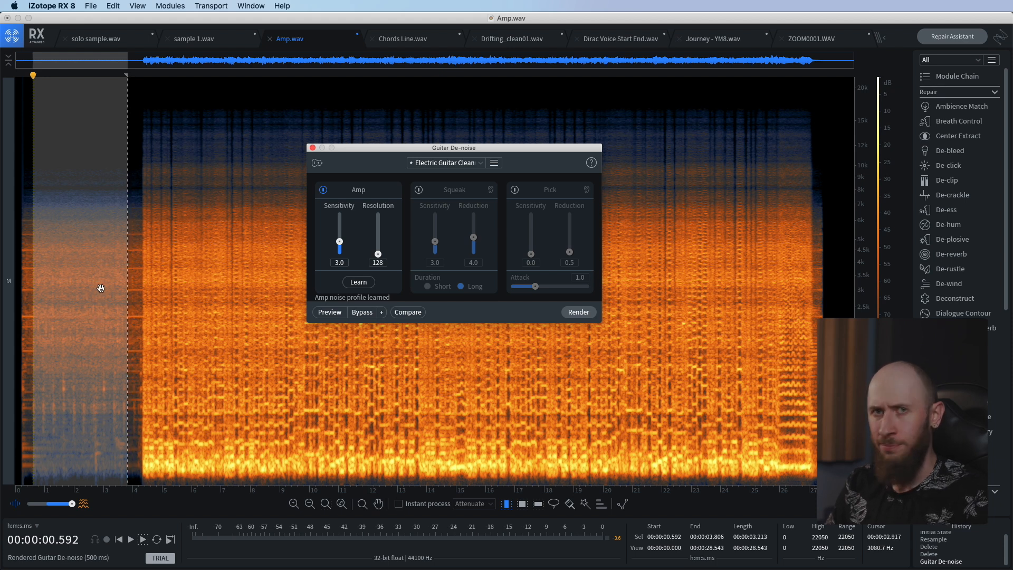
key("super+z")
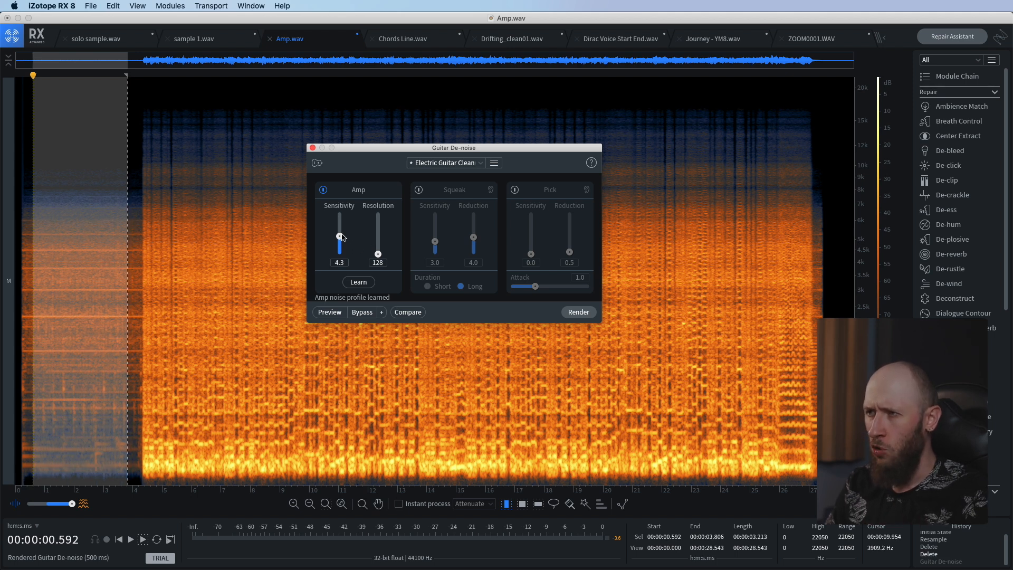
Try rendering the selected Amp.wav intro with Amp Sensitivity 5.4, Resolution 514 and a relearned noise profile, and undo the render
left_click_drag(380, 254, 380, 236)
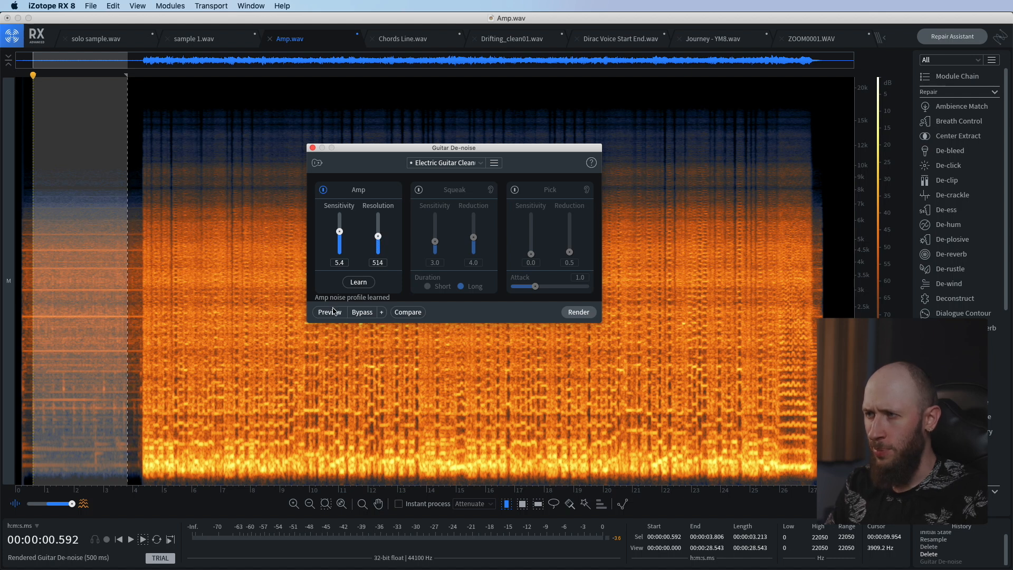
left_click(353, 287)
left_click(579, 311)
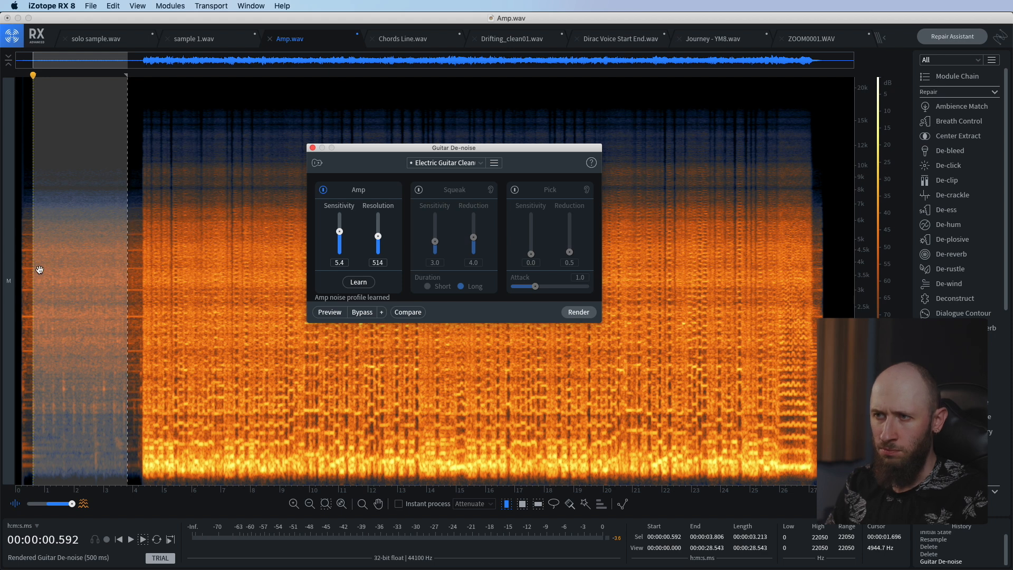
key("super+z")
Set Amp Sensitivity to 10.0 and Resolution to 1024, relearn the noise profile from the intro, and render the selection
left_click_drag(339, 228, 378, 211)
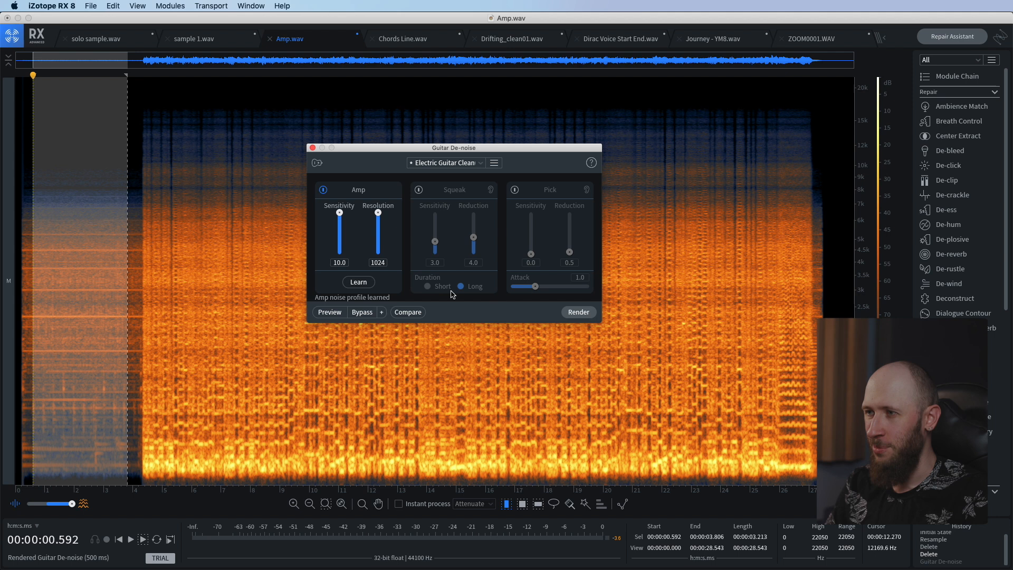
left_click(359, 282)
left_click(578, 312)
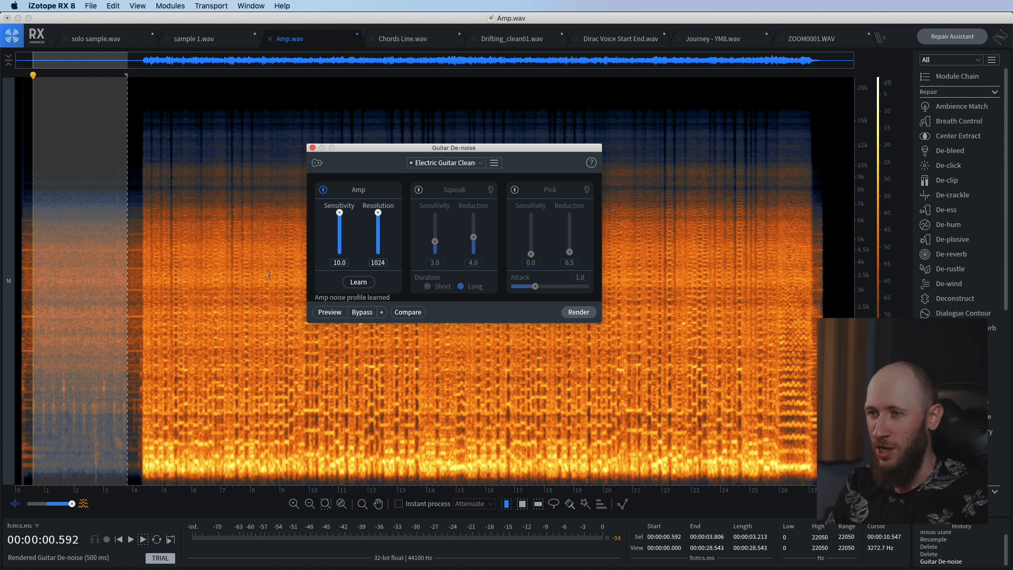
Undo the intro-only render, apply Guitar De-noise to the entire Amp.wav recording, and play the result
double_click(137, 299)
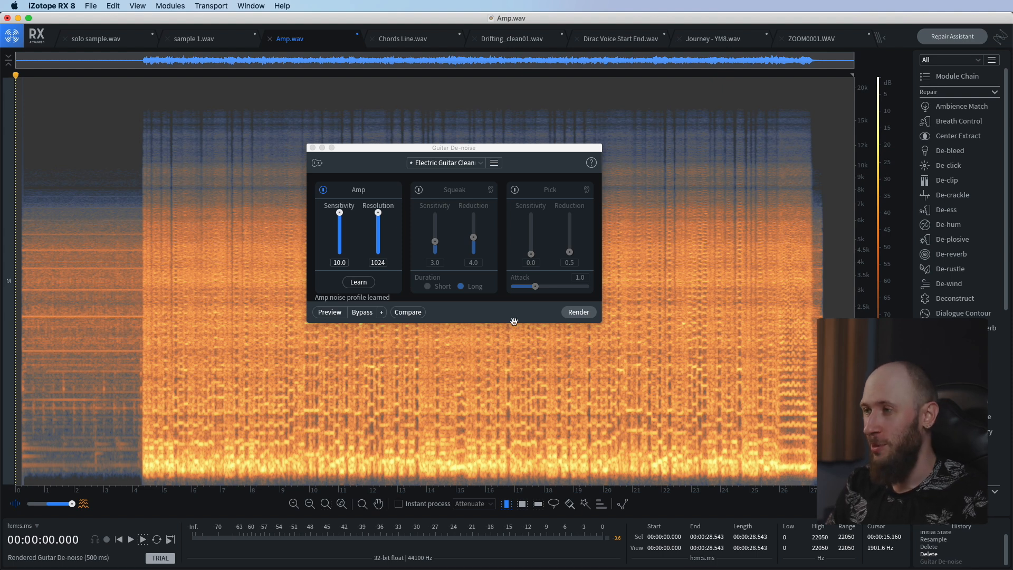
left_click(567, 314)
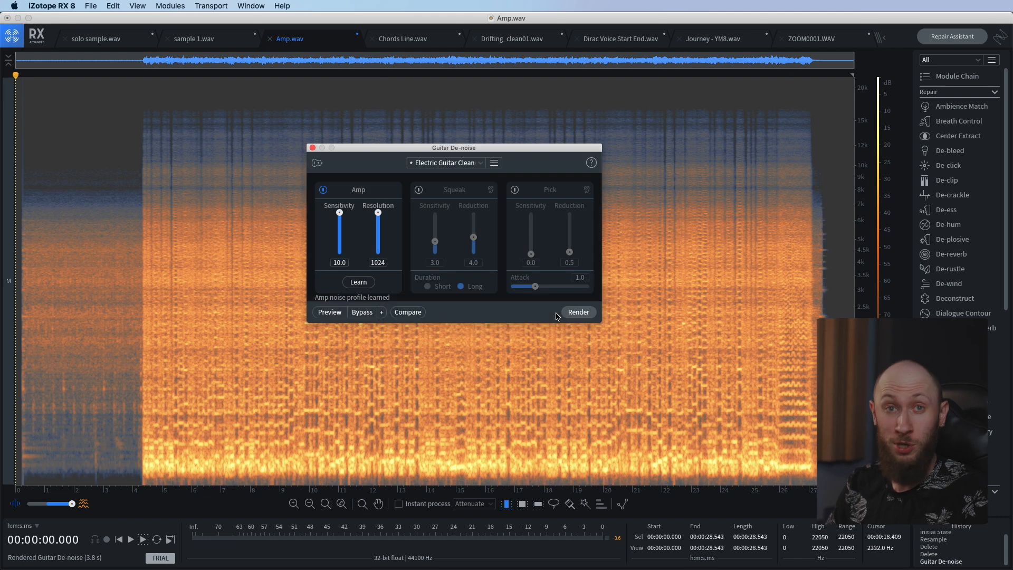
key("space")
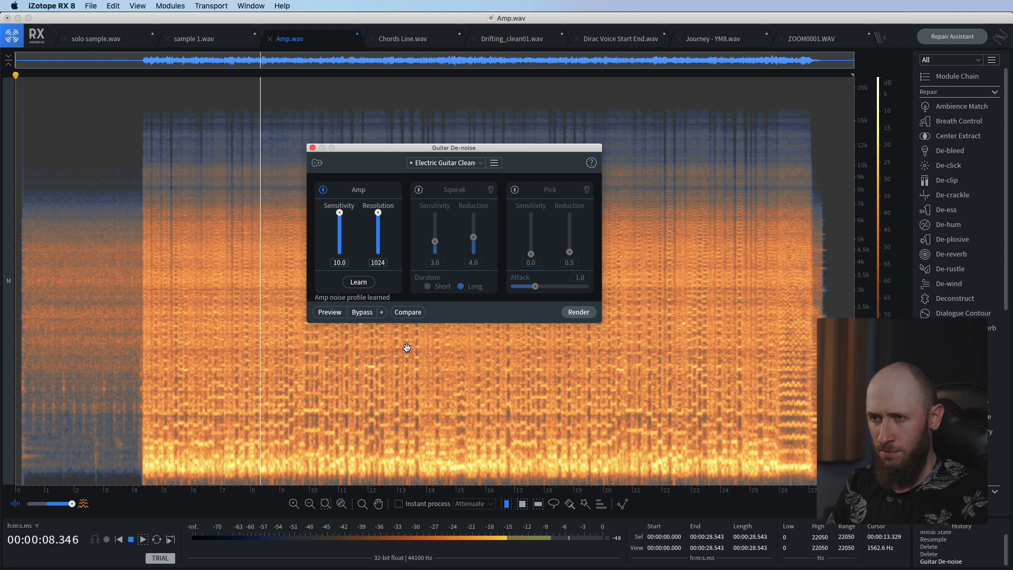
key("space")
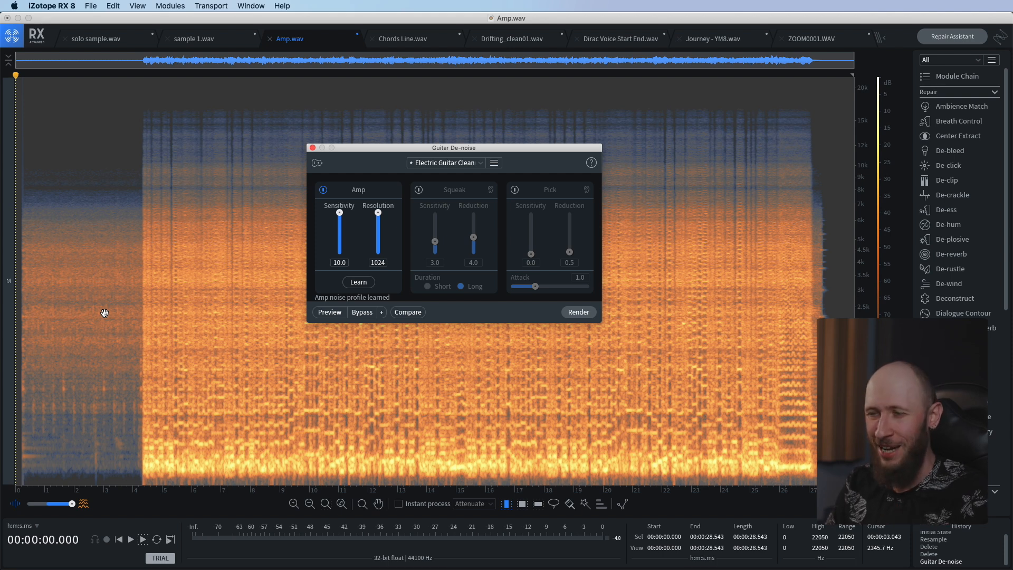
Compare Amp.wav before and after de-noising by undoing the render, playing the original, restoring the render and playing it
key("super+z")
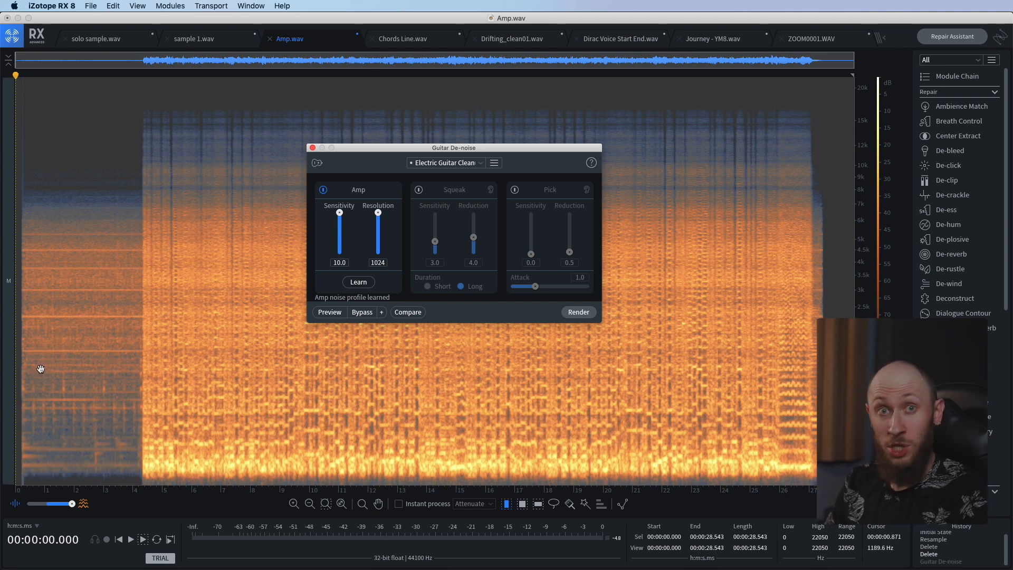
key("space")
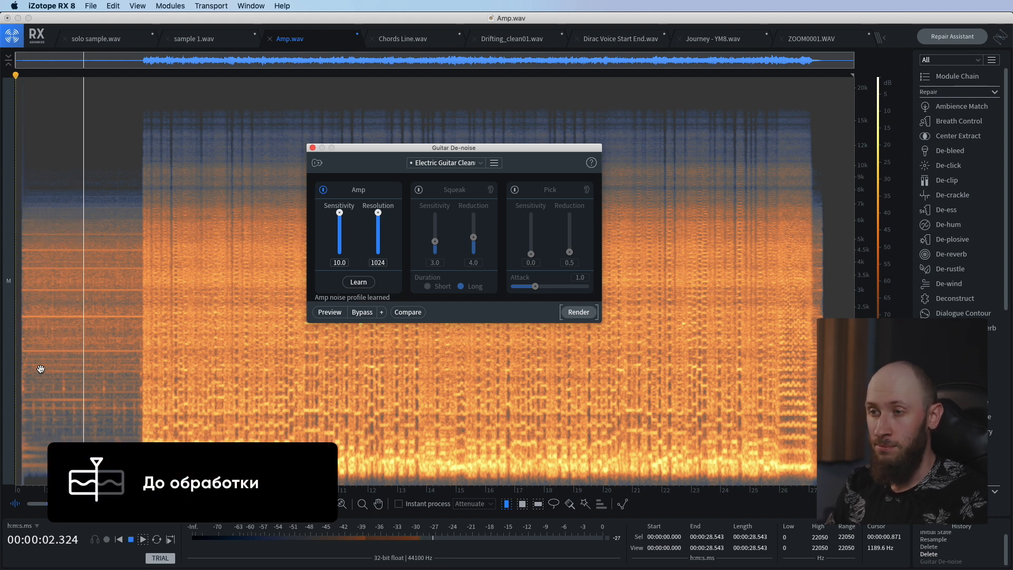
key("space")
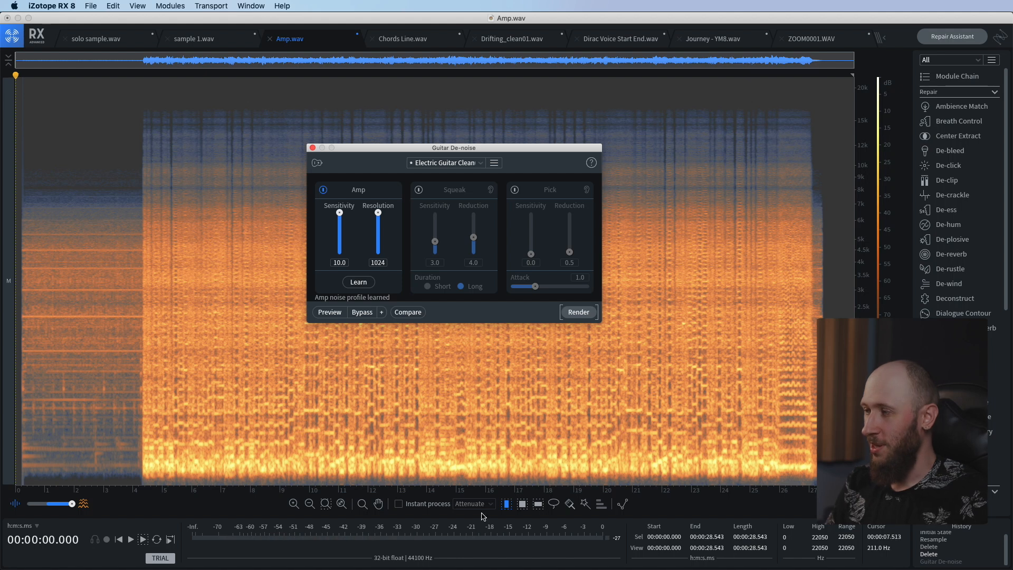
left_click(931, 561)
key("space")
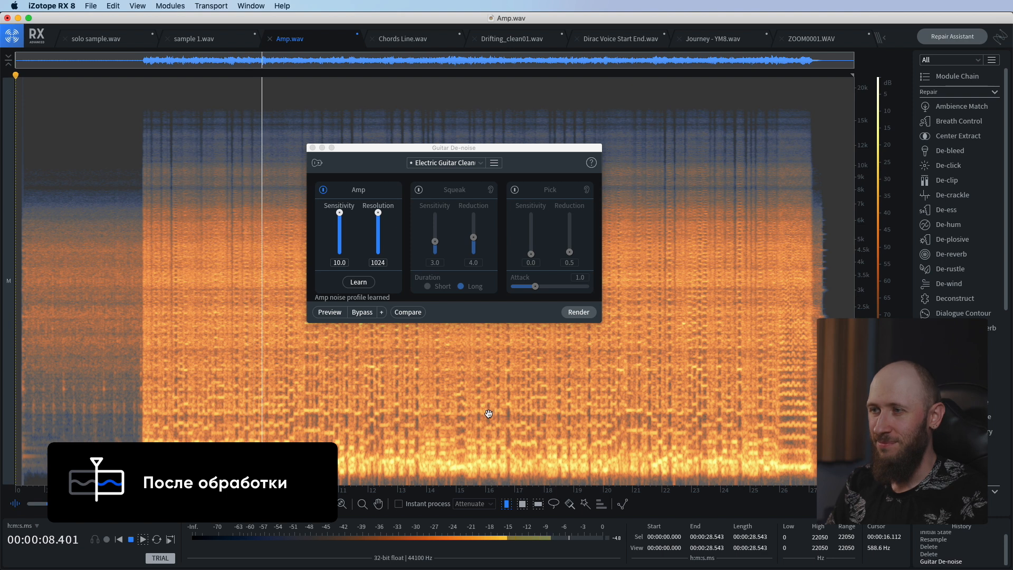
key("space")
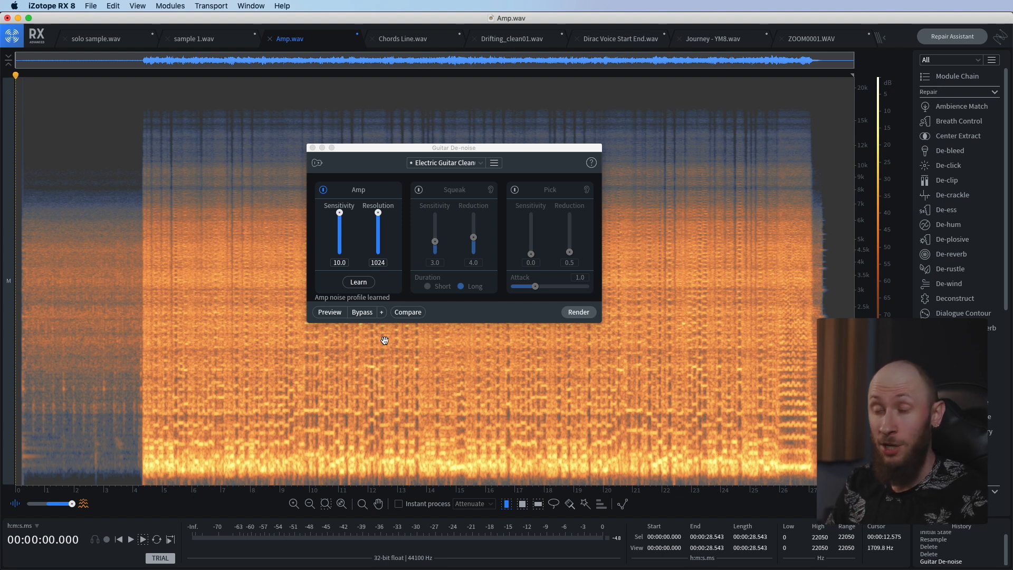
Disable the Amp section of Guitar De-noise, switch to Chords Line.wav and play it
left_click(324, 190)
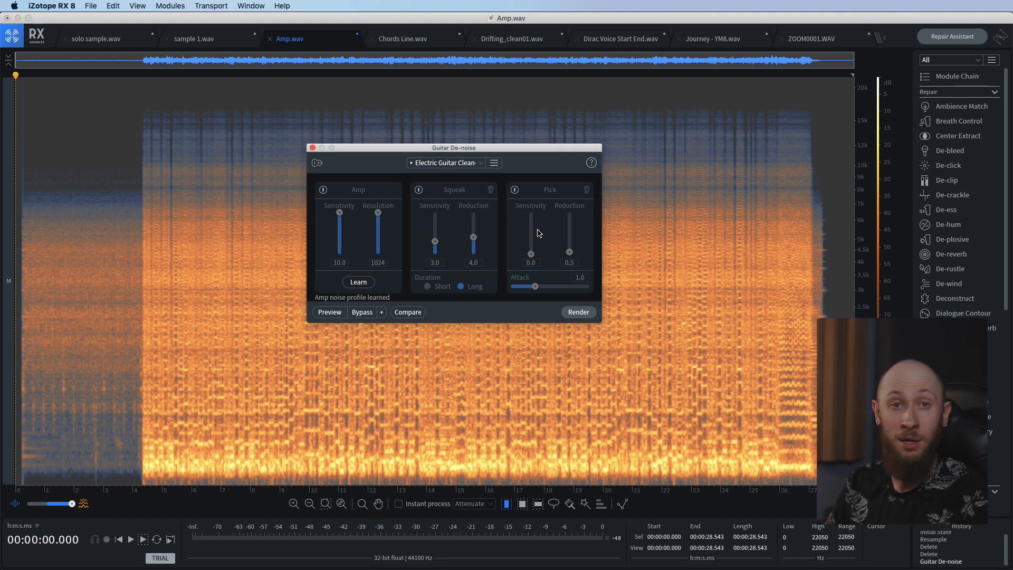
left_click(408, 42)
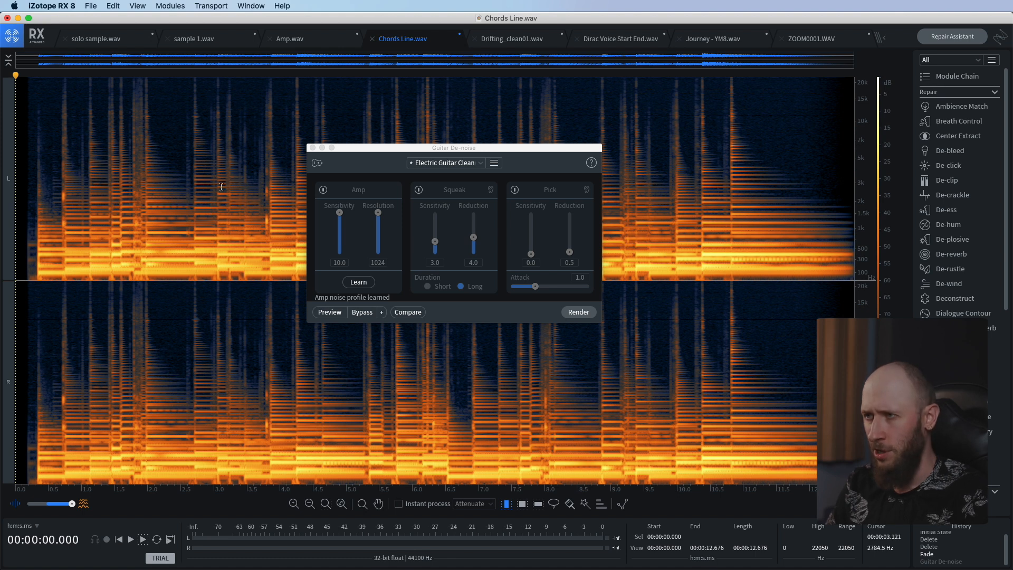
key("space")
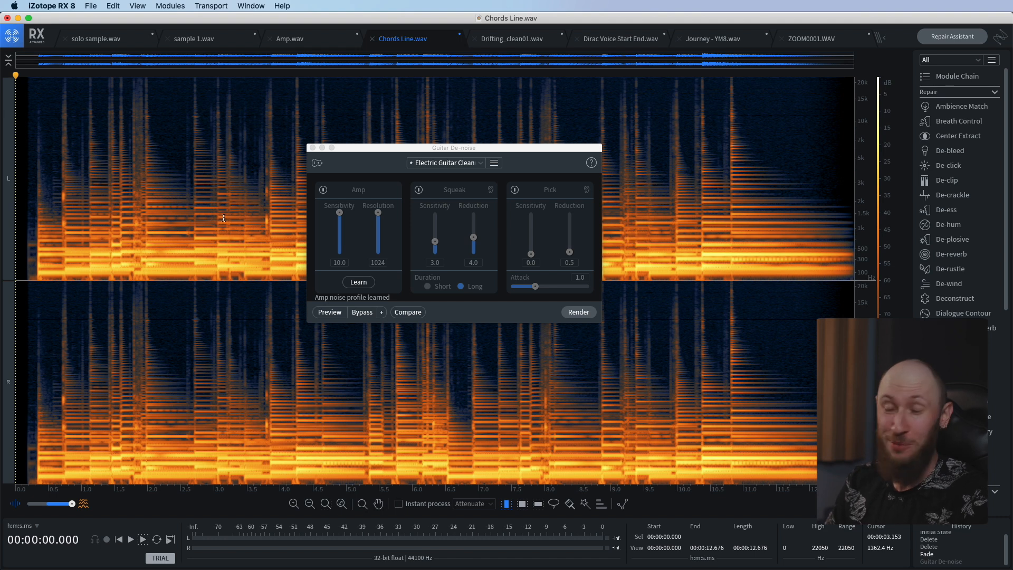
Enable Squeak with Sensitivity 10.0 and preview its effect on Chords Line.wav
left_click(418, 189)
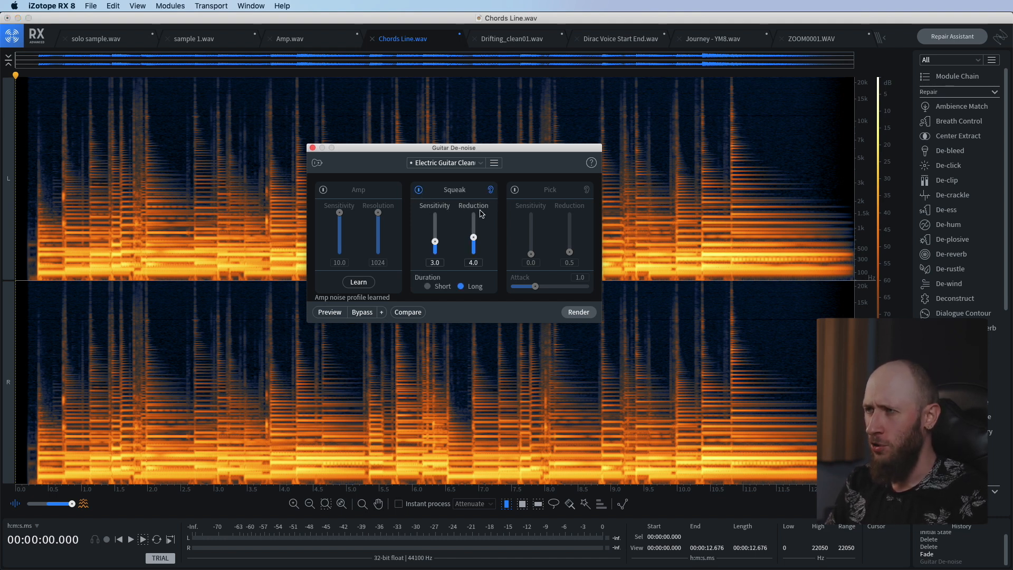
left_click_drag(431, 246, 432, 223)
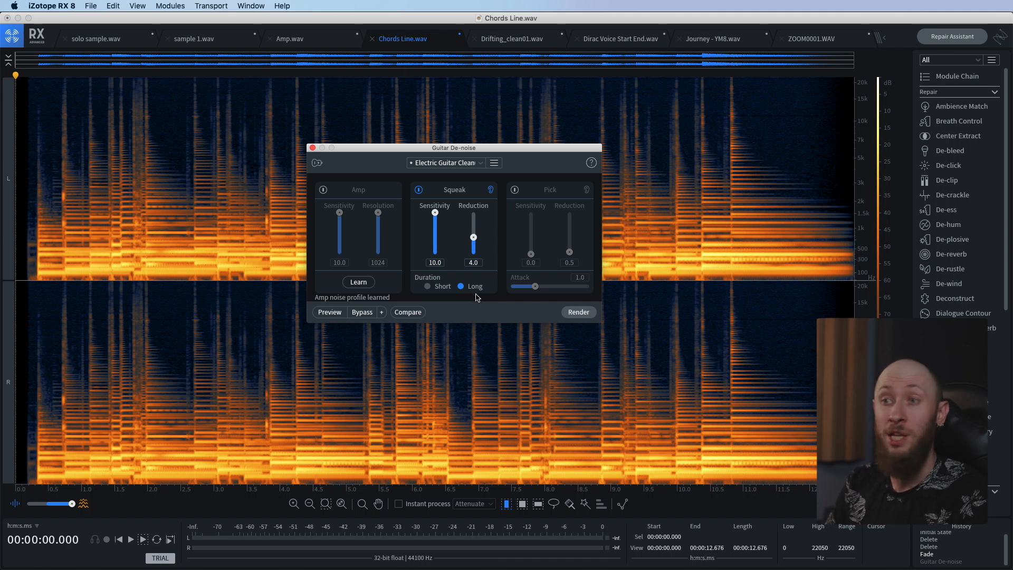
left_click(327, 313)
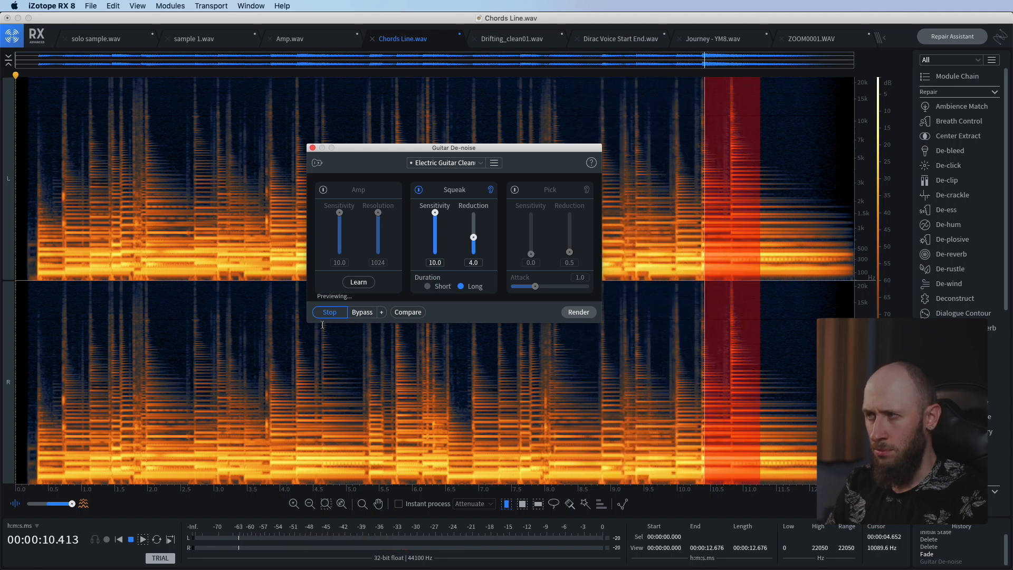
key("space")
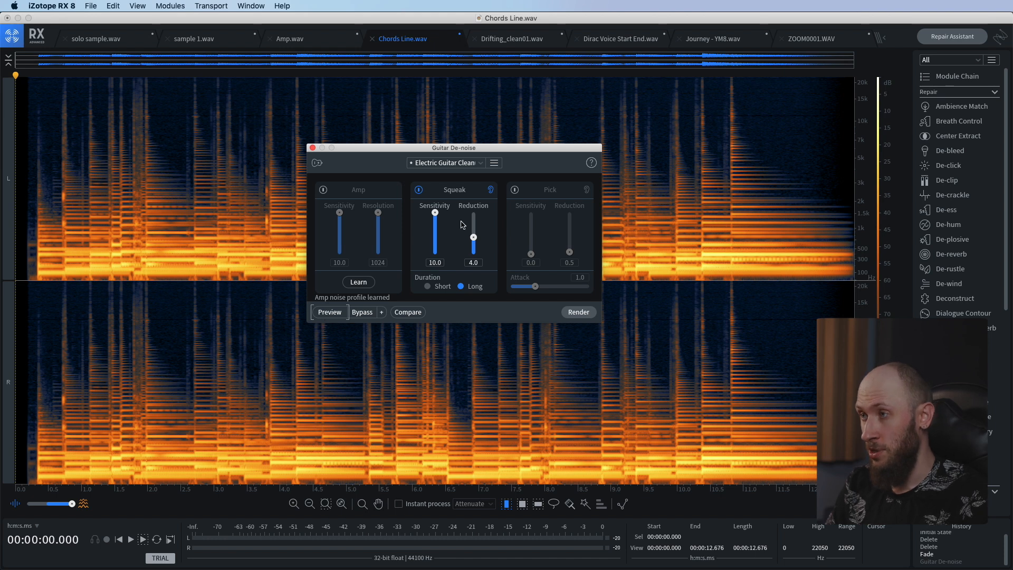
Enable Pick with Sensitivity 10.0 and Reduction 5.3, disable Squeak, and preview the pick reduction alone
left_click(515, 189)
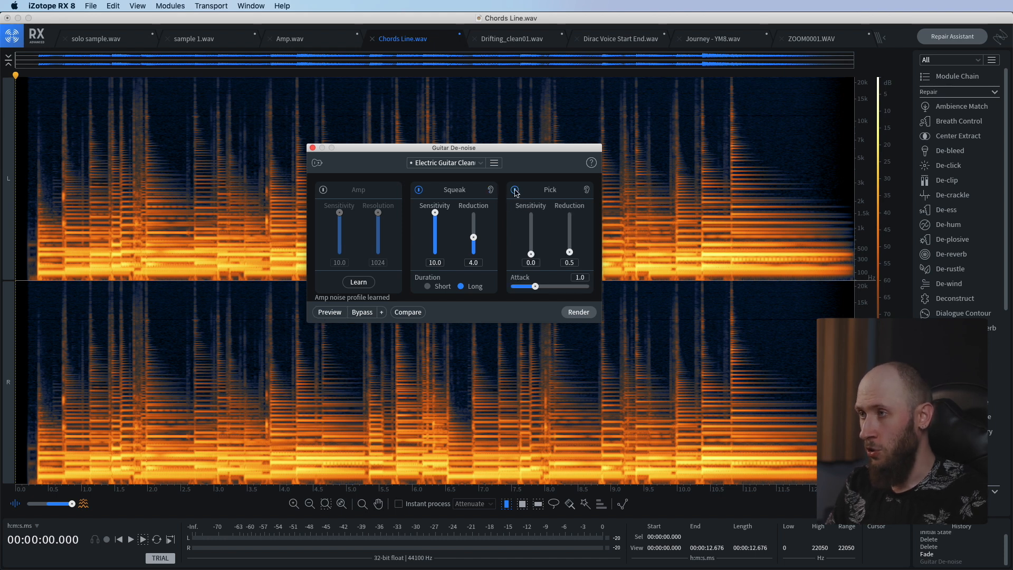
left_click(420, 190)
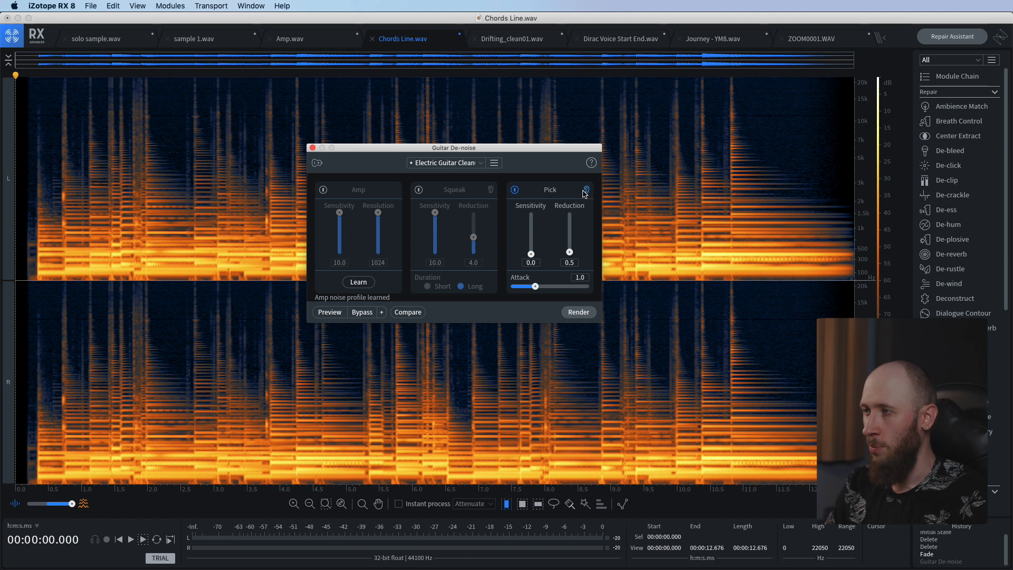
left_click_drag(532, 254, 564, 150)
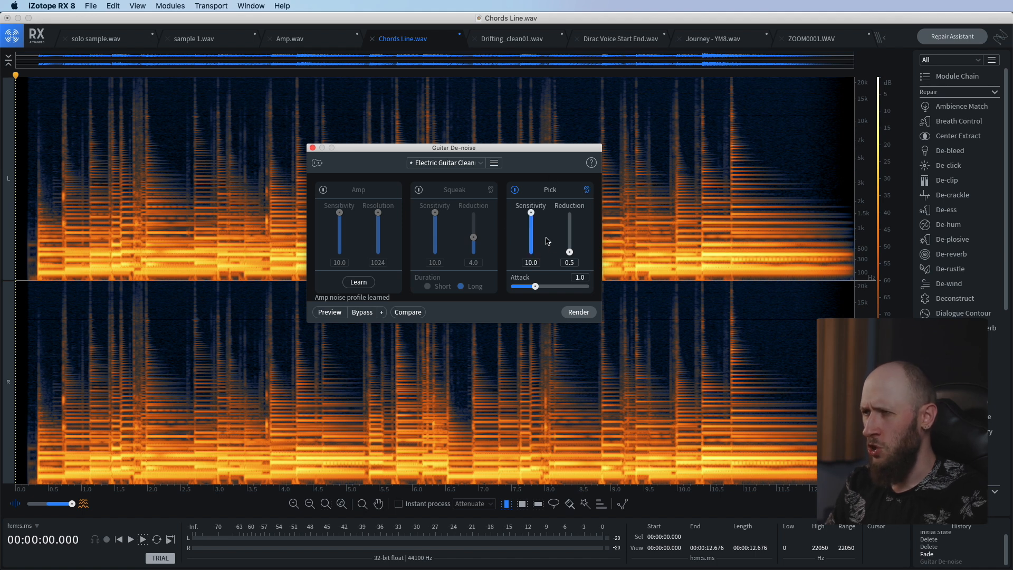
left_click_drag(570, 252, 574, 233)
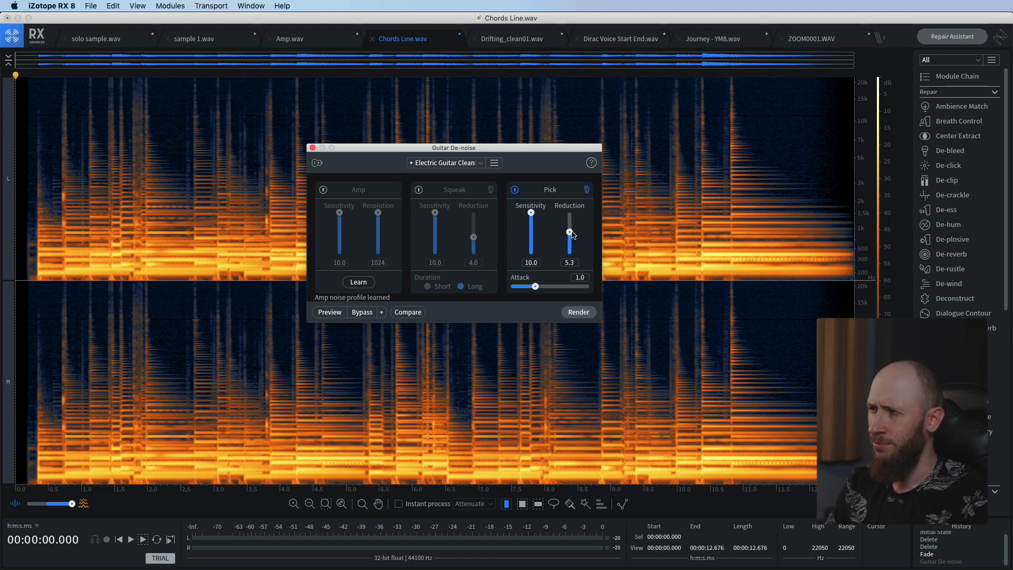
left_click(329, 313)
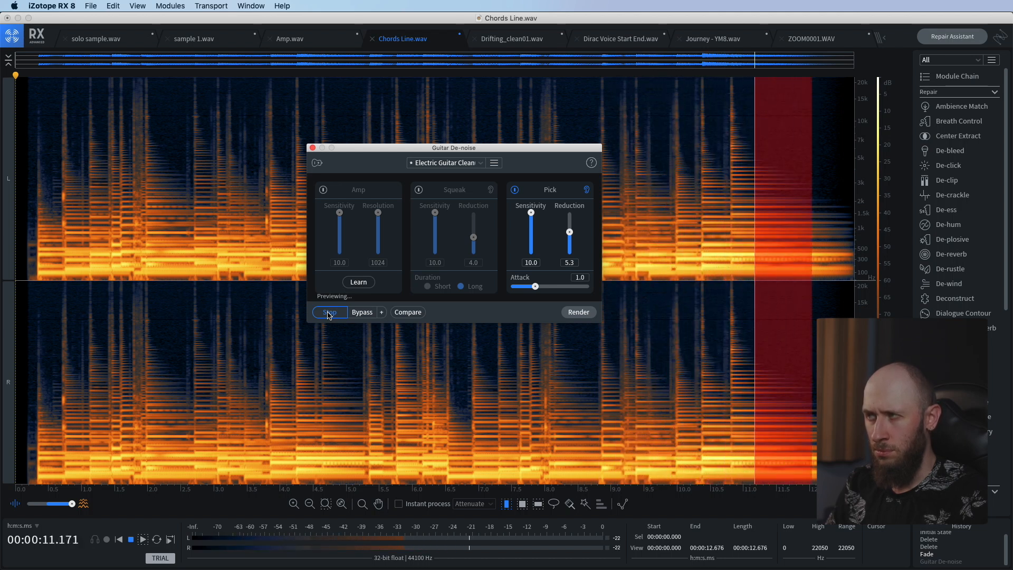
left_click(328, 314)
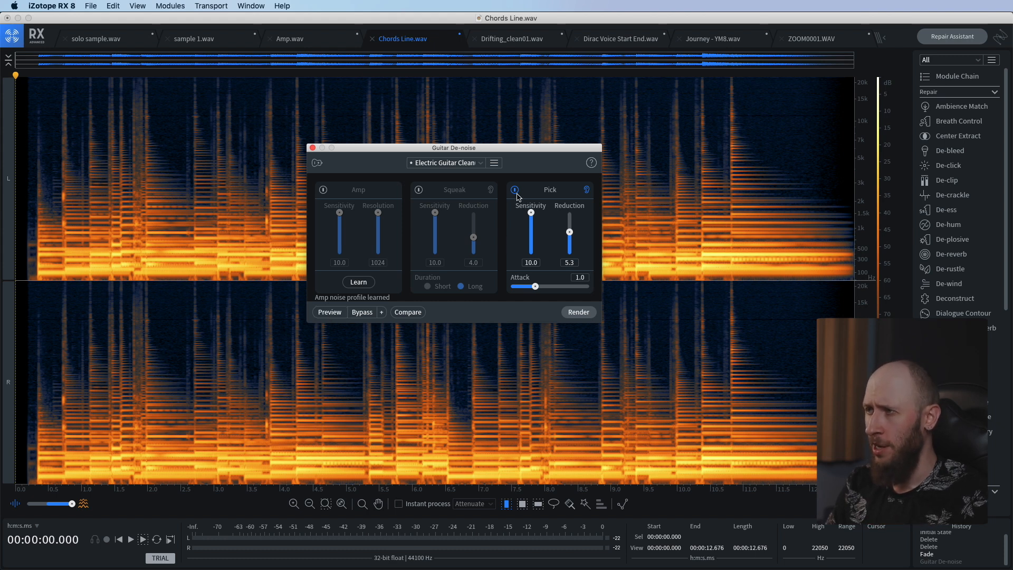
Re-enable Squeak alongside Pick and preview both, then render Chords Line.wav with Amp also enabled and play the result
left_click(419, 190)
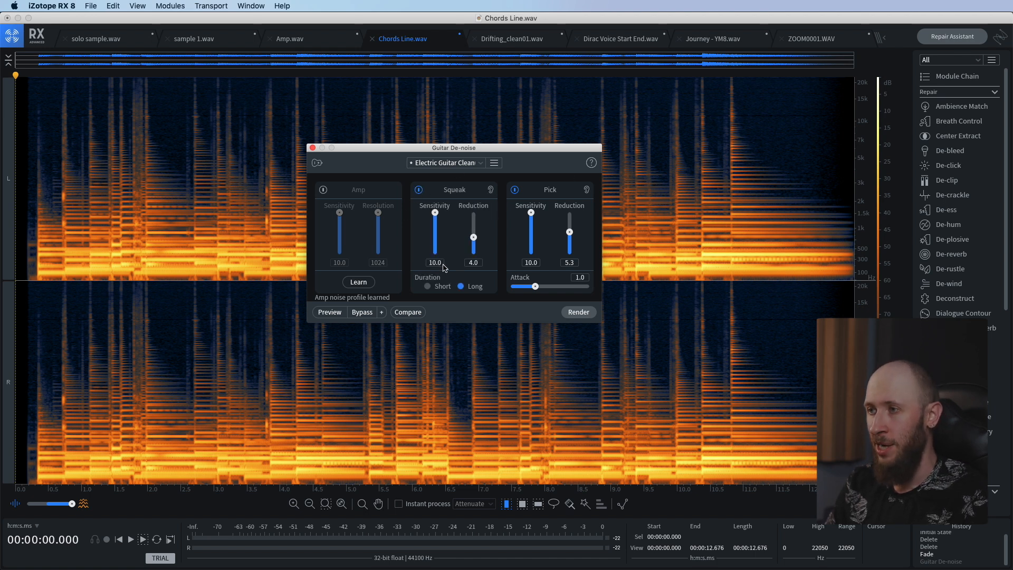
left_click(328, 313)
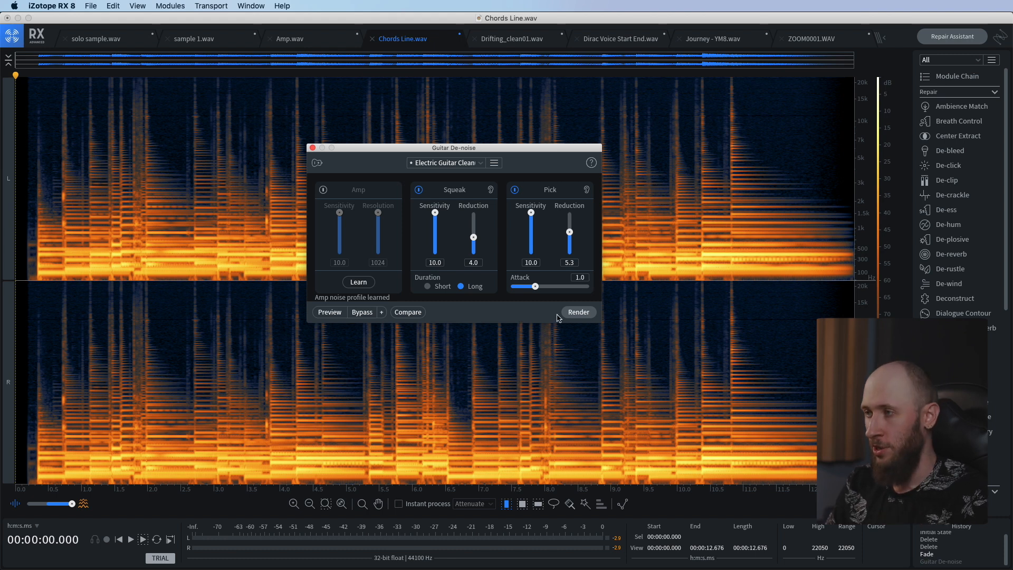
left_click(581, 313)
key("space")
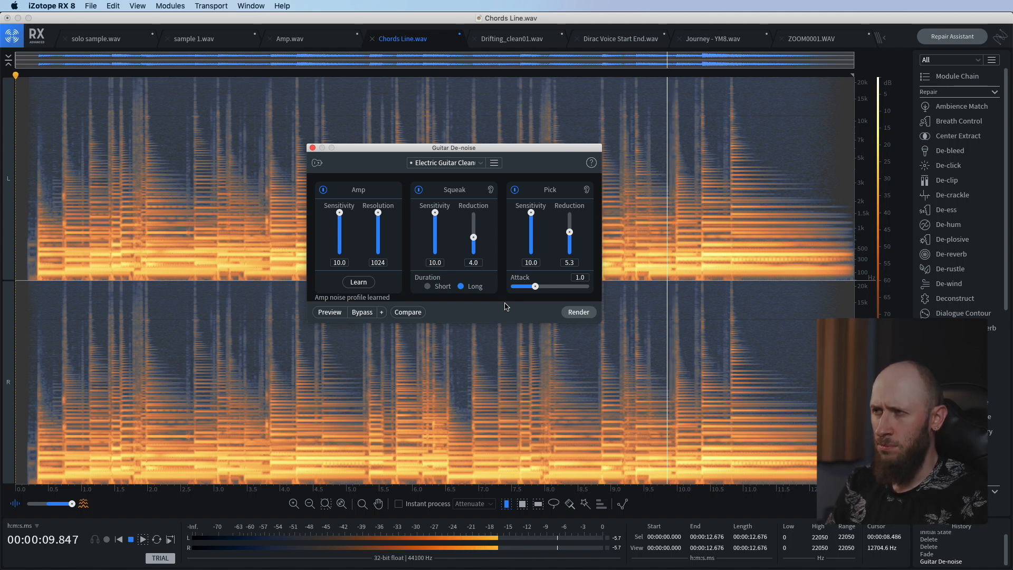
key("space")
Compare Chords Line.wav before and after processing by undoing the render, playing the original, restoring the render and playing it
key("super+z")
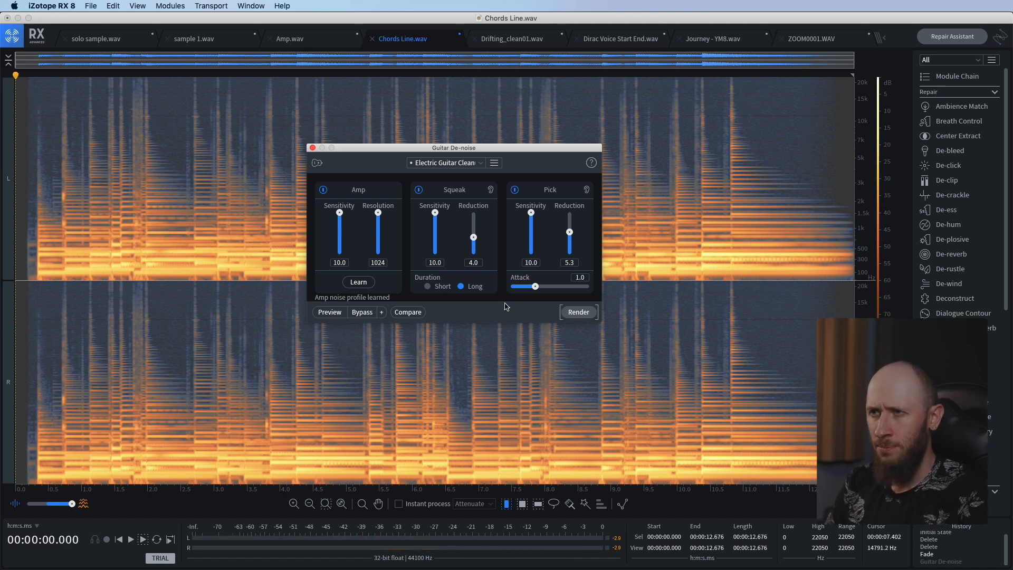
key("space")
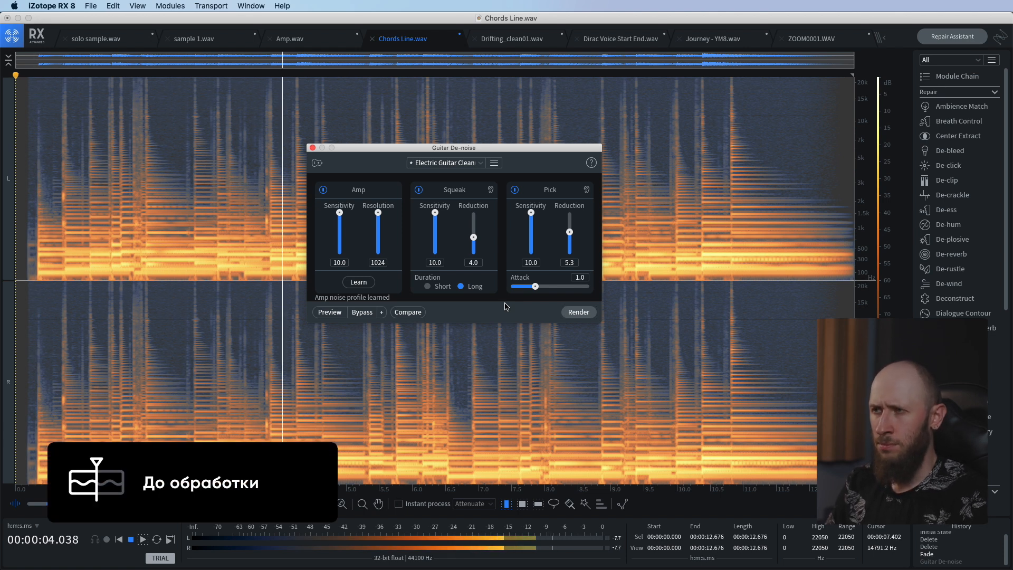
key("space")
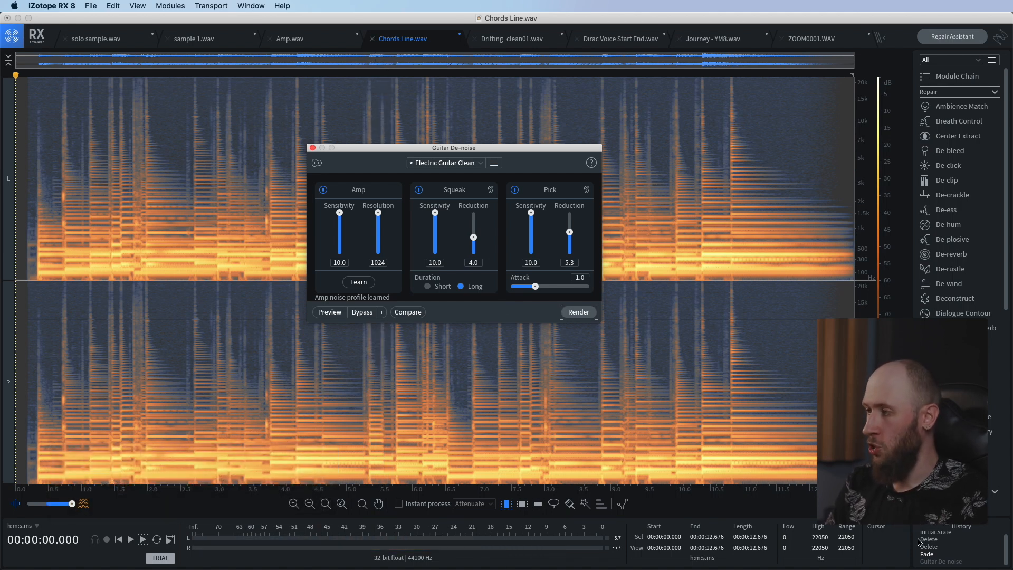
left_click(934, 561)
key("space")
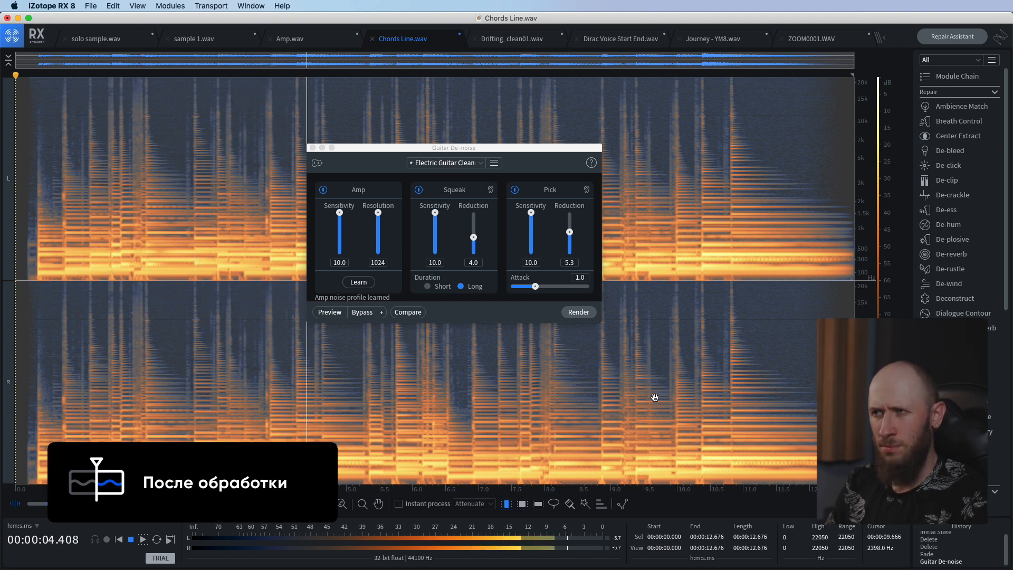
key("space")
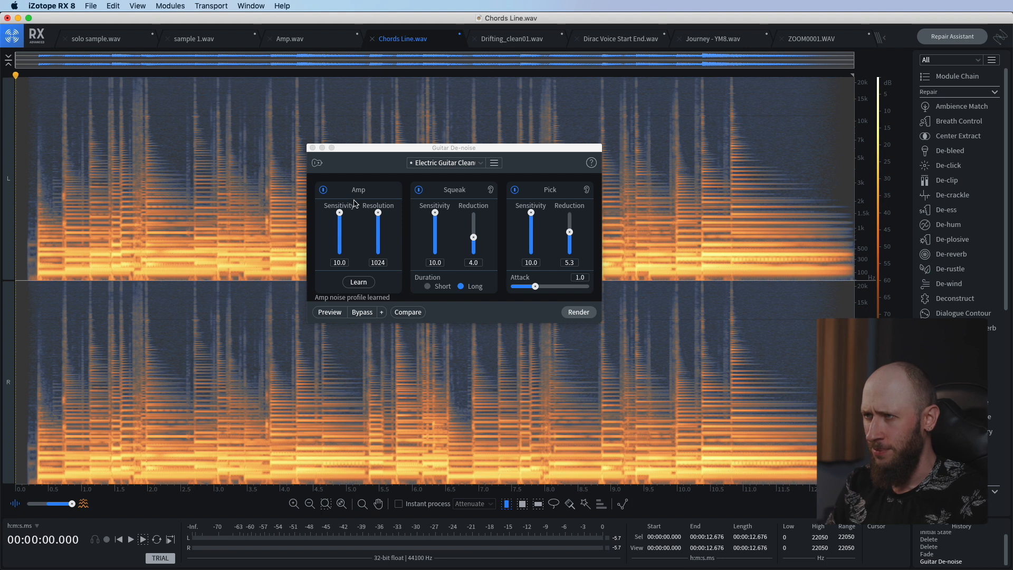
Close the Guitar De-noise module and switch to Drifting_clean01.wav
left_click(312, 148)
left_click(509, 41)
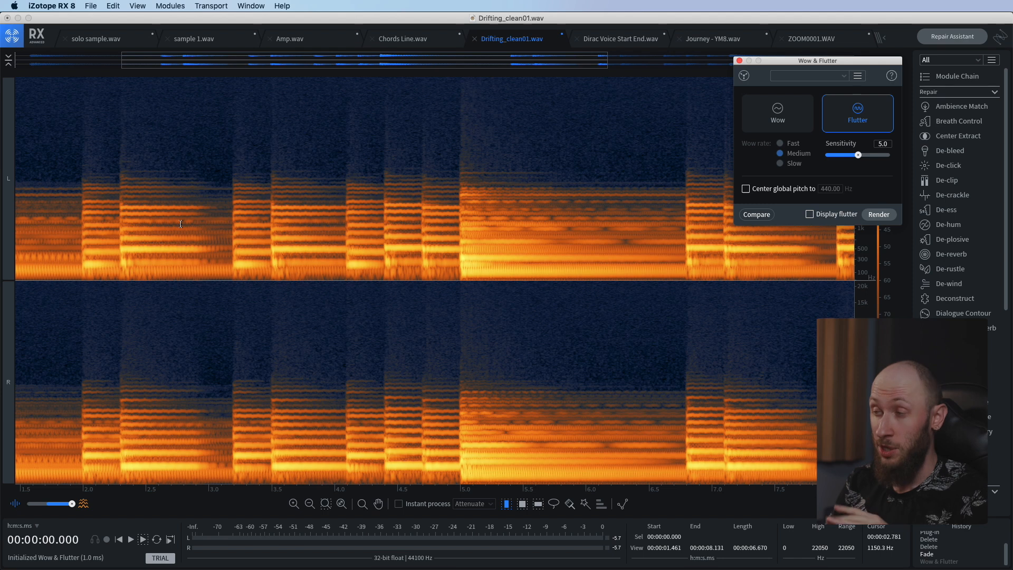
Examine the spectrogram of Drifting_clean01.wav up close and play the unprocessed recording
scroll(270, 218, "up", 5)
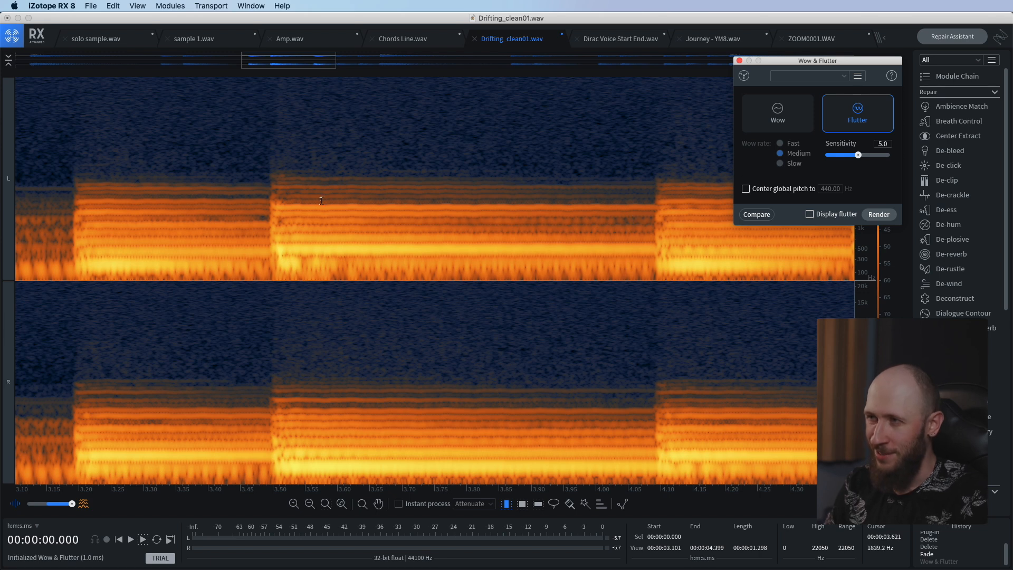
scroll(454, 225, "down", 8)
key("space")
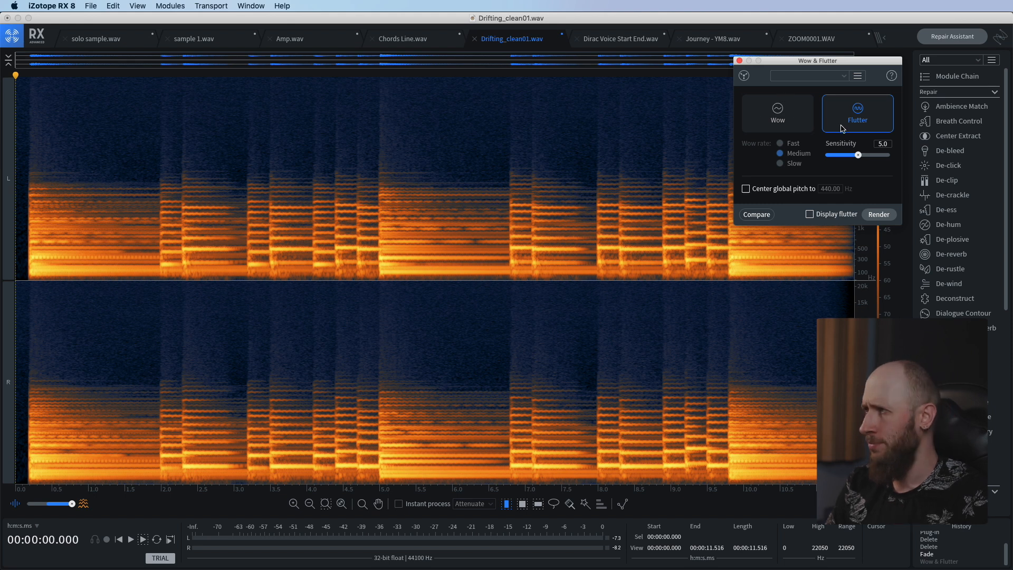
Render Flutter correction on Drifting_clean01.wav with Sensitivity 5.0, examine the processed spectrogram and play the result
left_click(879, 214)
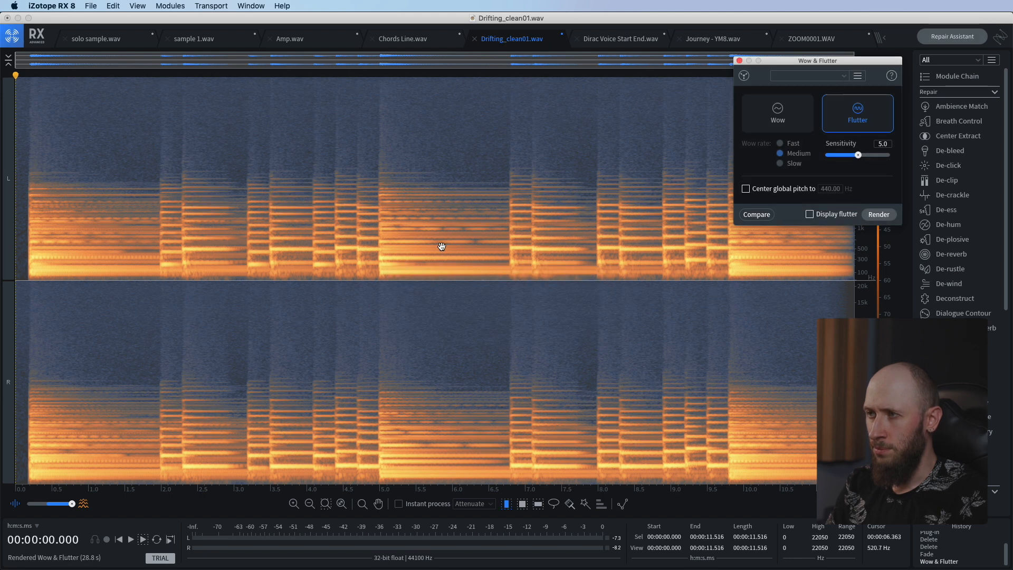
scroll(346, 238, "up", 10)
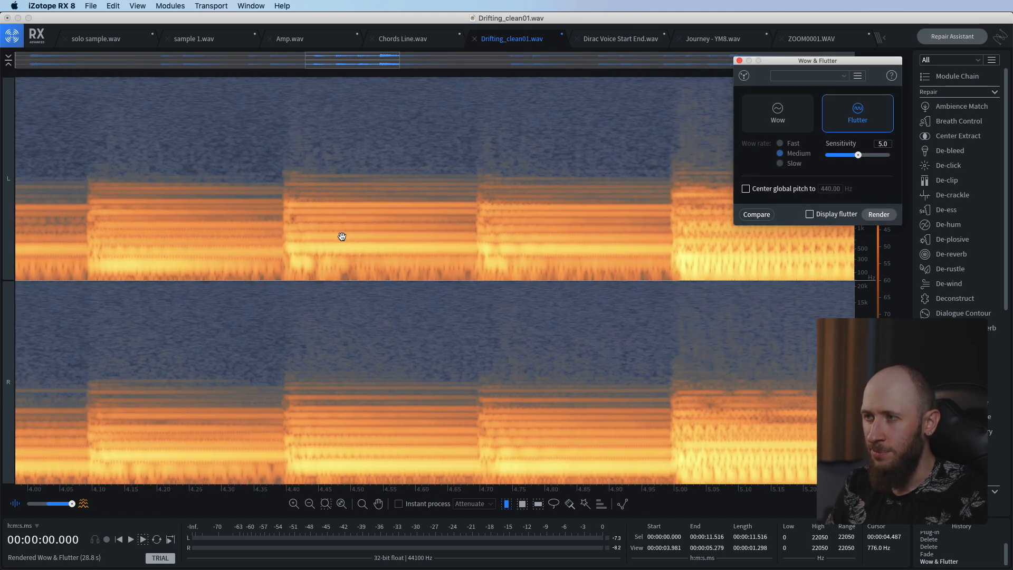
scroll(467, 263, "down", 7)
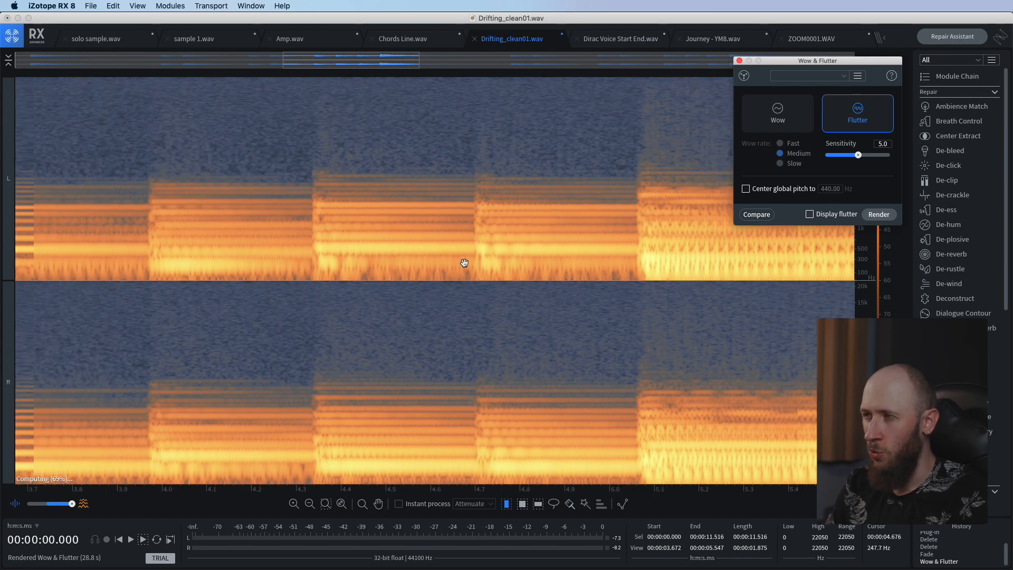
scroll(464, 263, "down", 4)
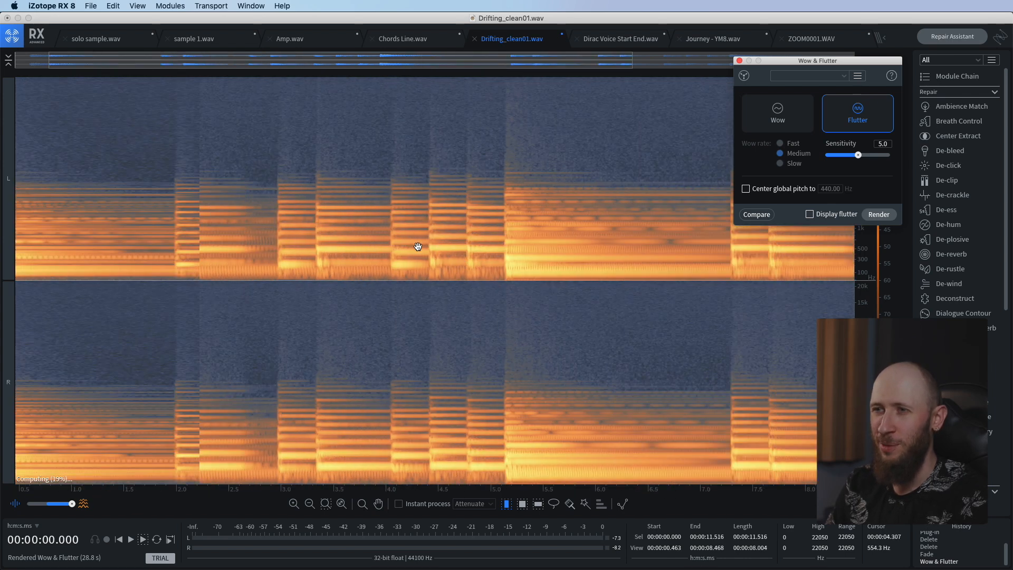
key("space")
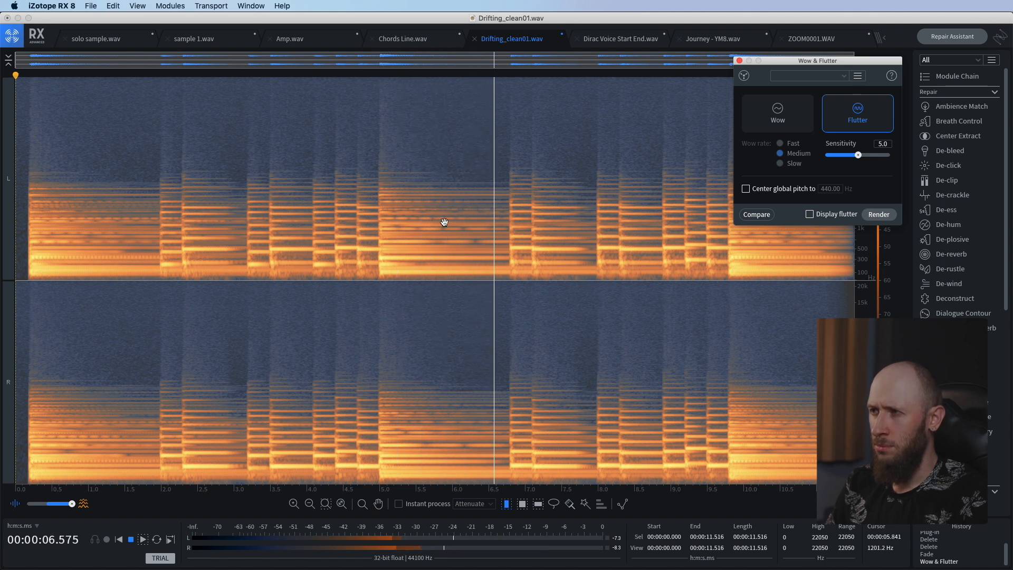
key("space")
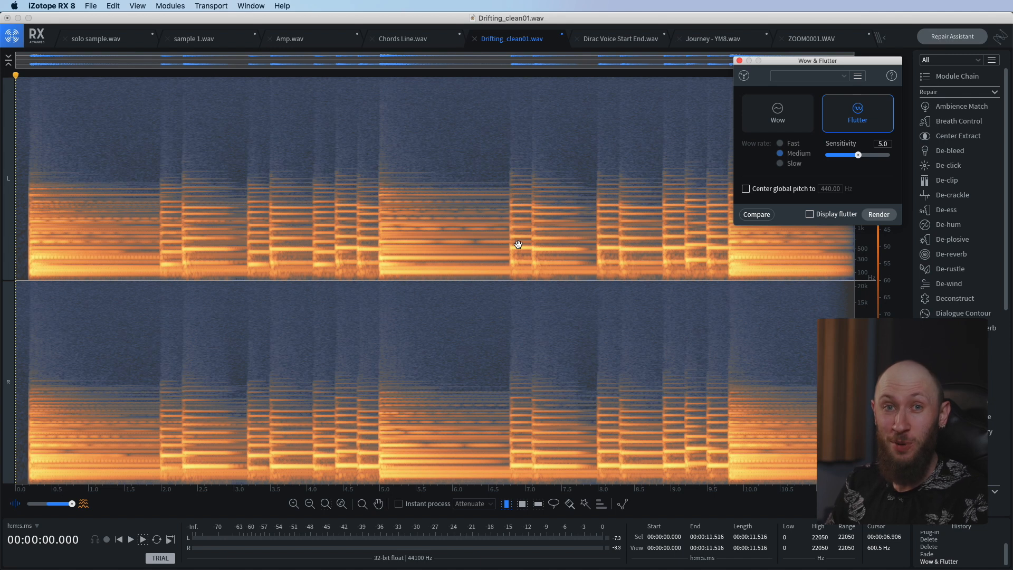
Compare Drifting_clean01.wav before and after Flutter correction by undoing the render, playing the original, restoring the render and playing it
key("super+z")
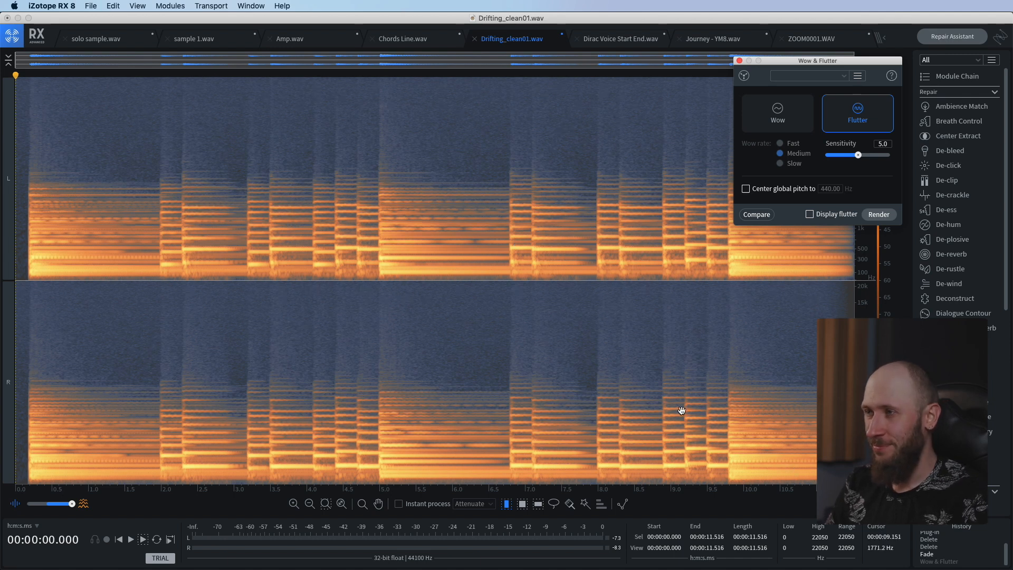
key("space")
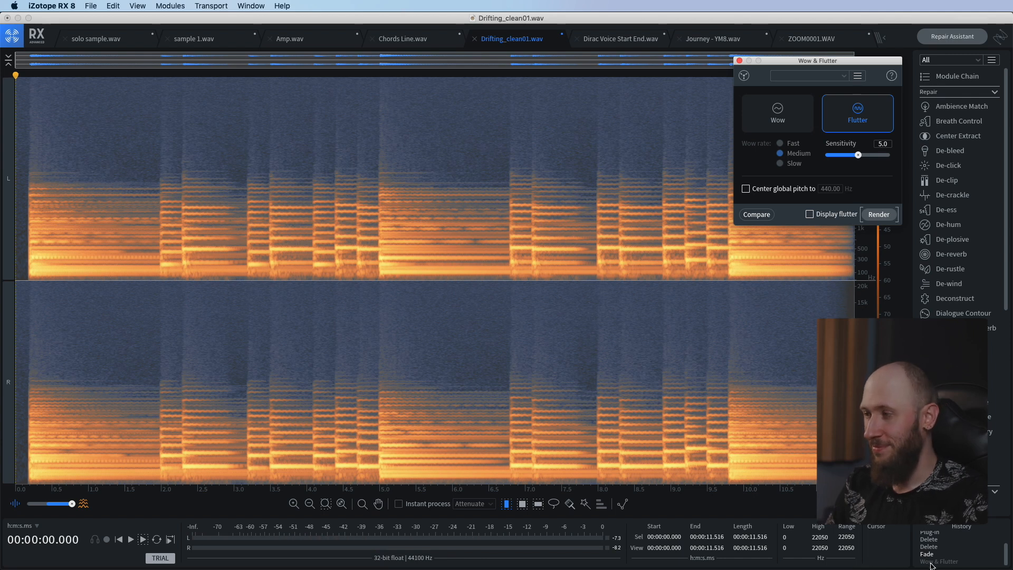
left_click(676, 393)
key("space")
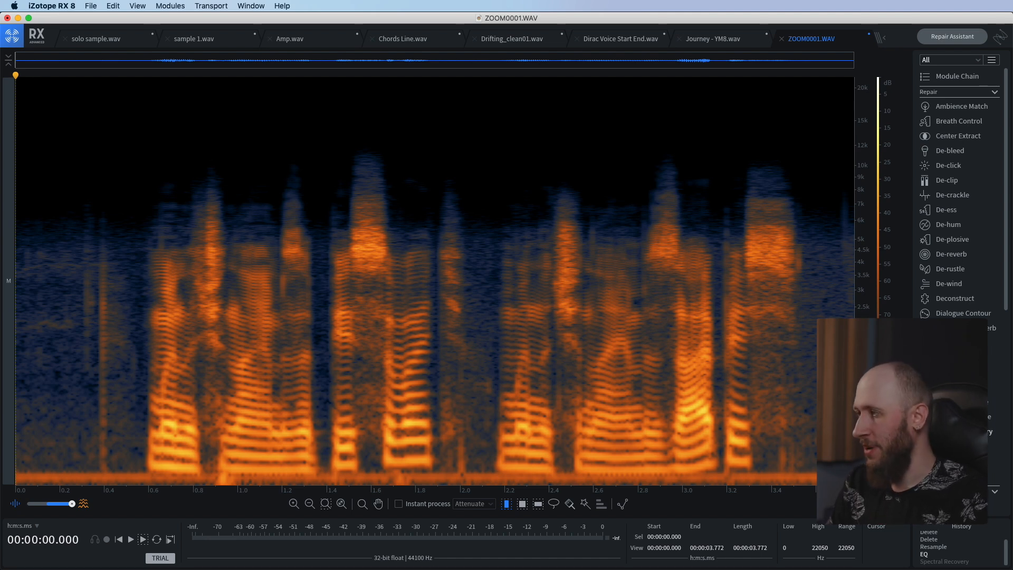
Open Spectral Recovery for ZOOM0001.WAV, play the original recording and have the module learn its settings from it
left_click(964, 431)
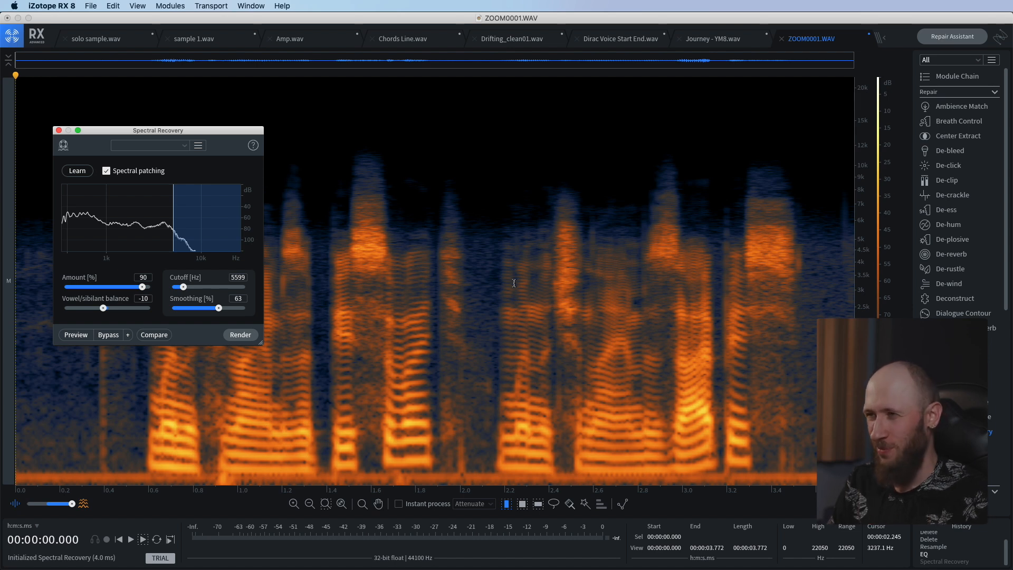
key("space")
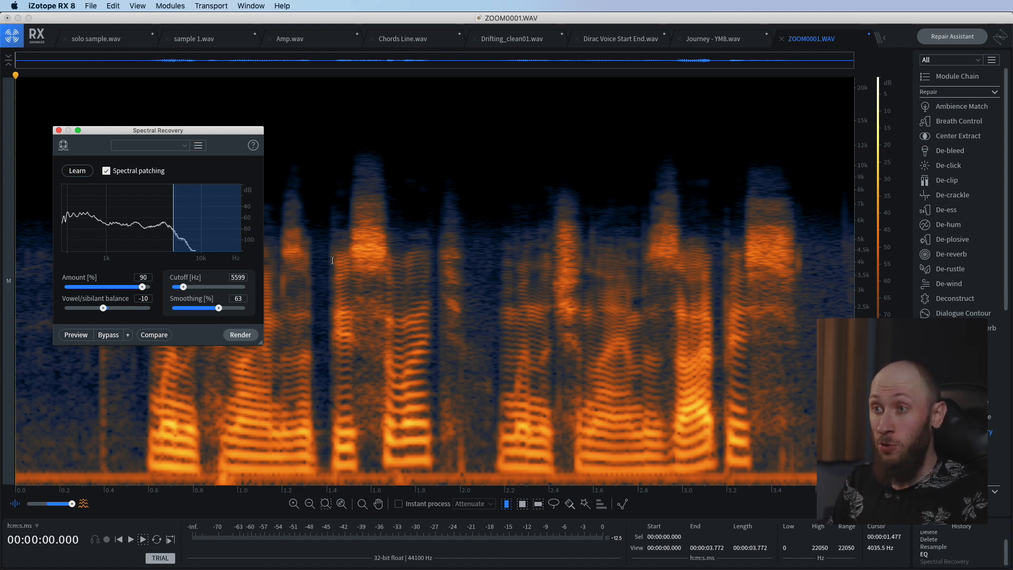
left_click(83, 175)
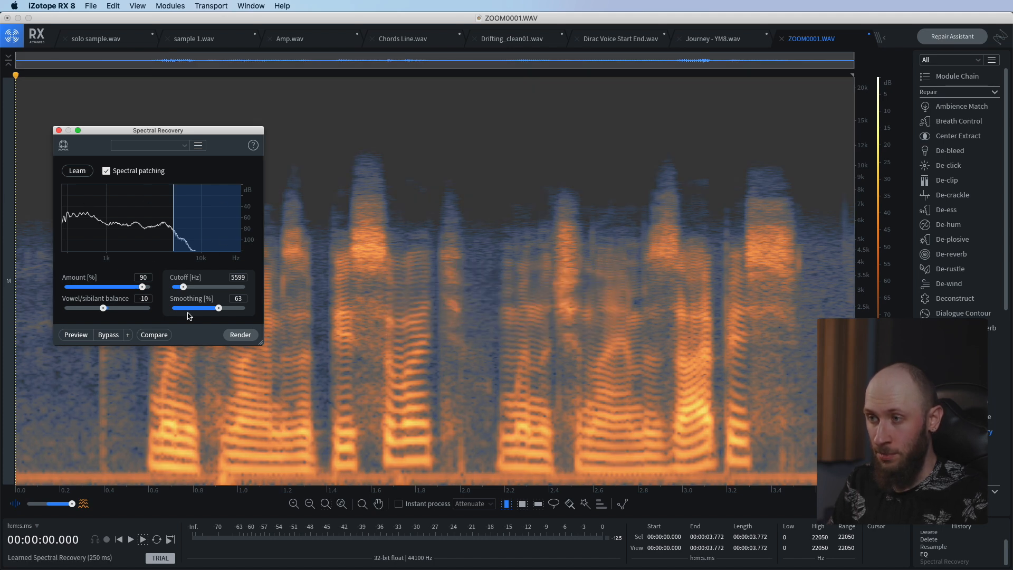
Render Spectral Recovery on ZOOM0001.WAV with Amount 90 and Vowel/sibilant balance -10, and play the result
left_click(247, 339)
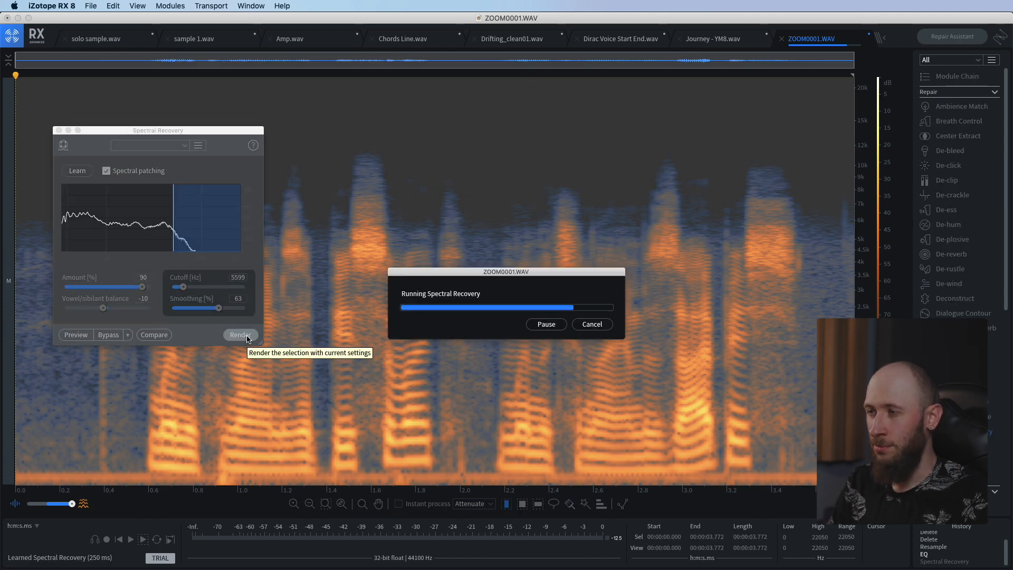
key("space")
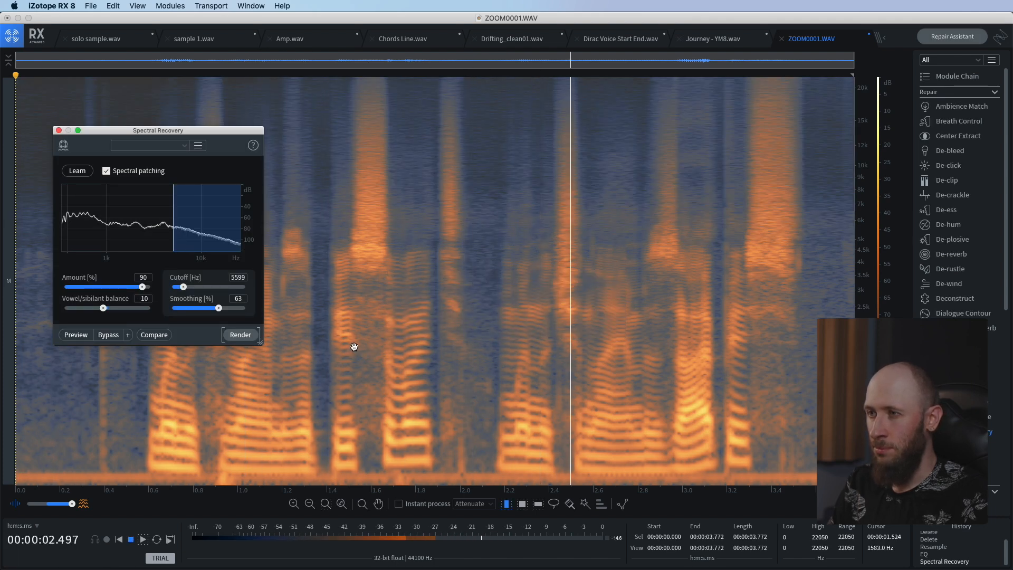
key("space")
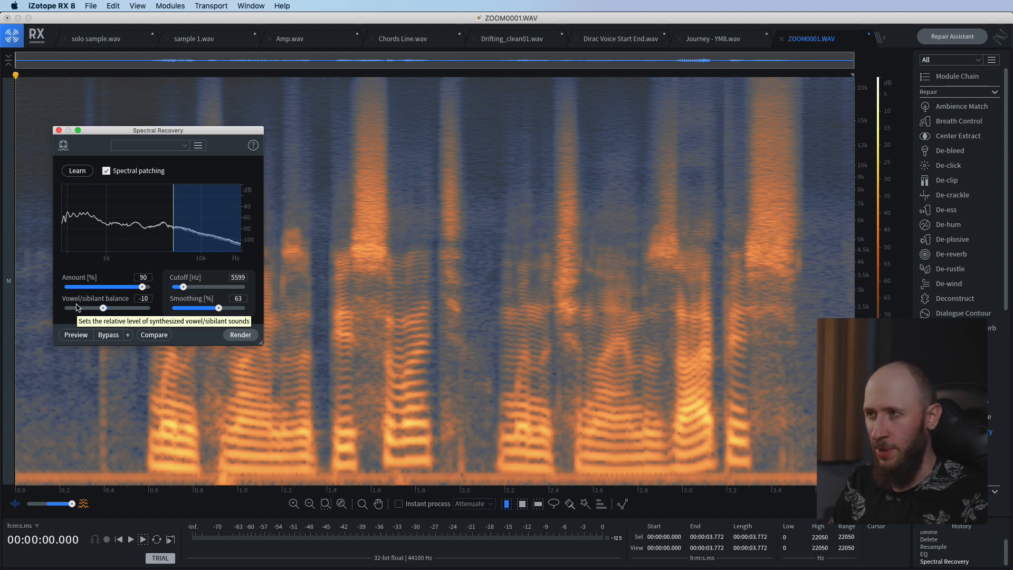
Undo the Spectral Recovery render, set Amount to 100 and Vowel/sibilant balance to -51, and render and play again
key("super+z")
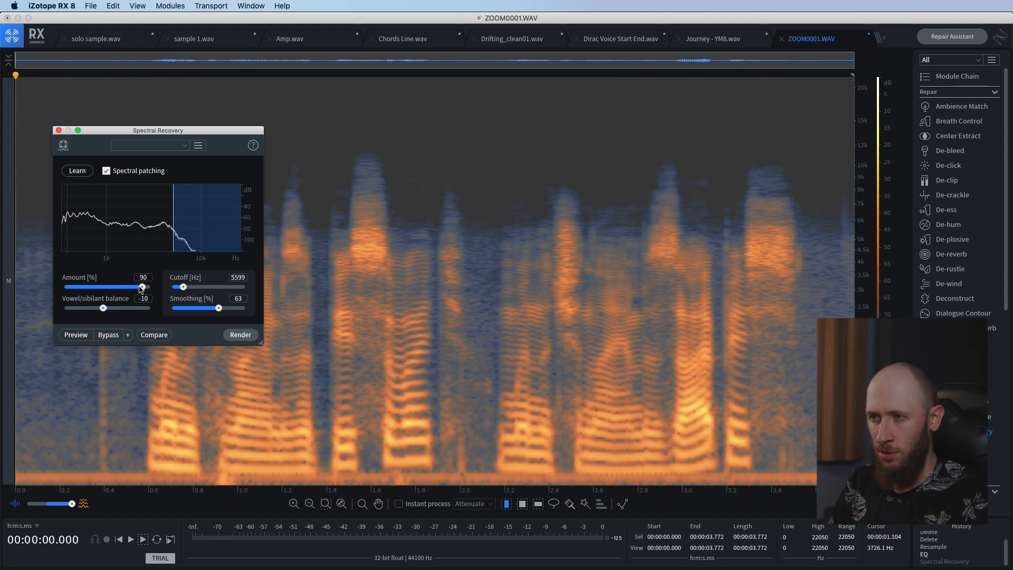
left_click_drag(143, 289, 190, 290)
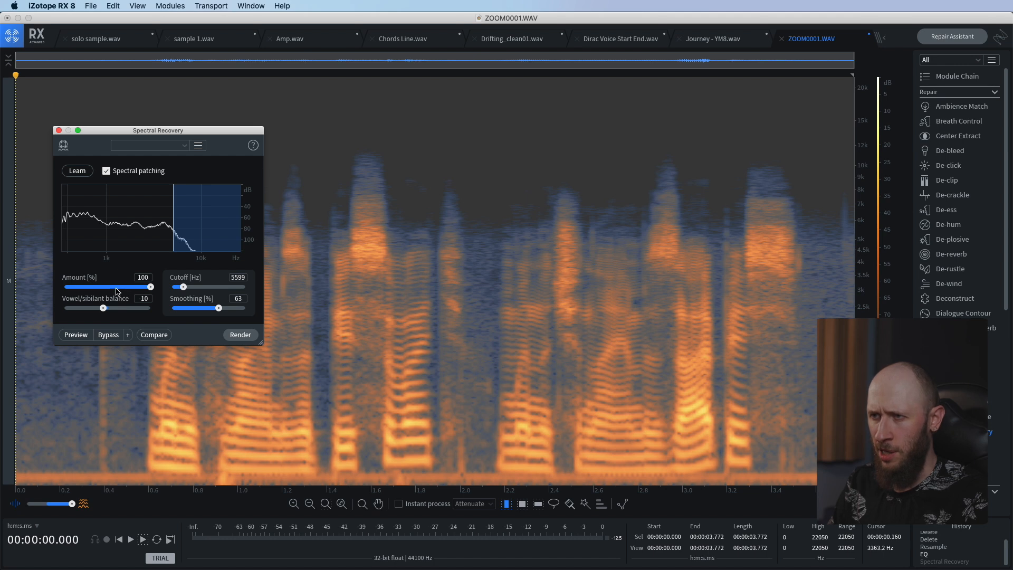
left_click_drag(105, 310, 90, 310)
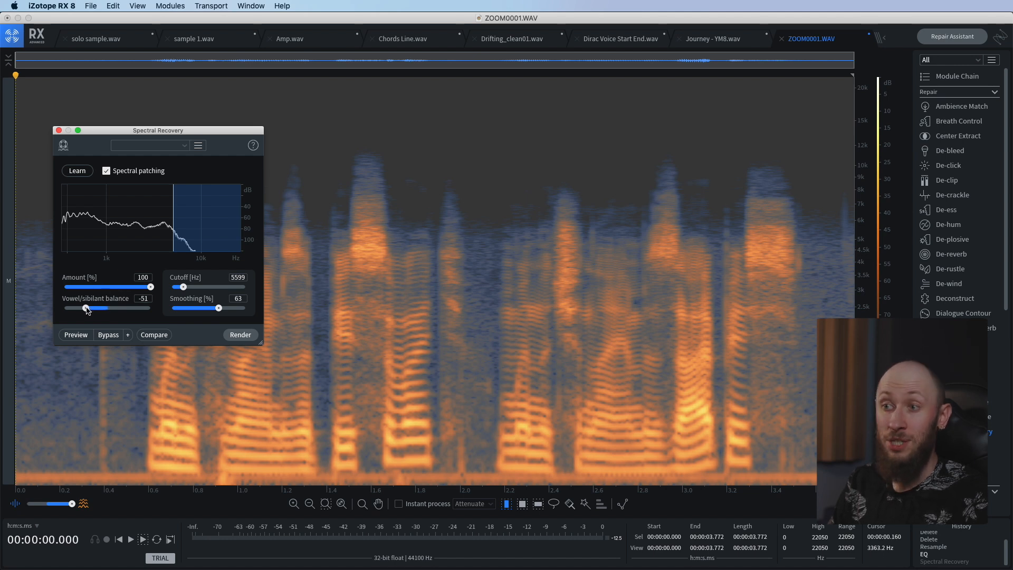
left_click(240, 335)
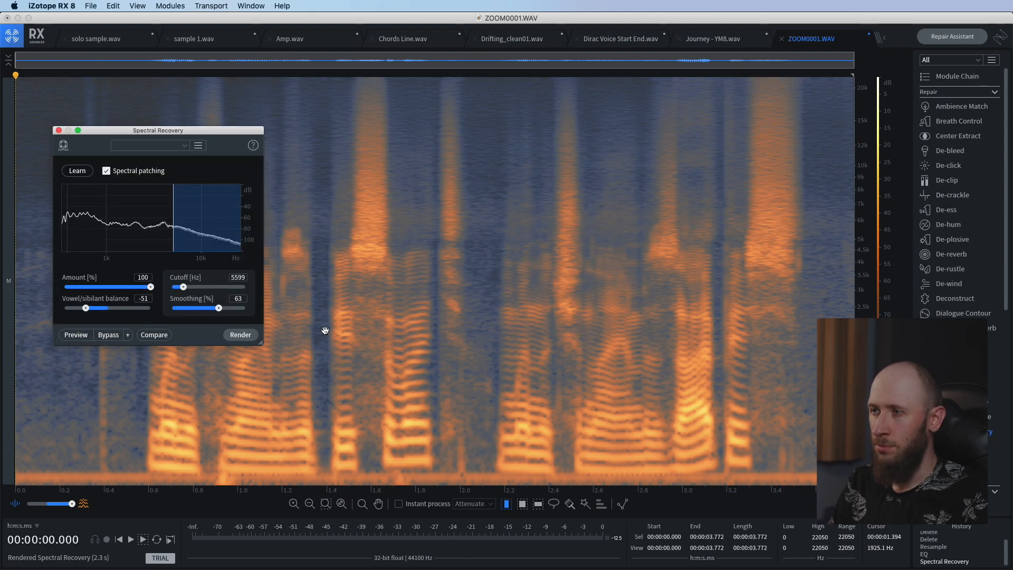
key("space")
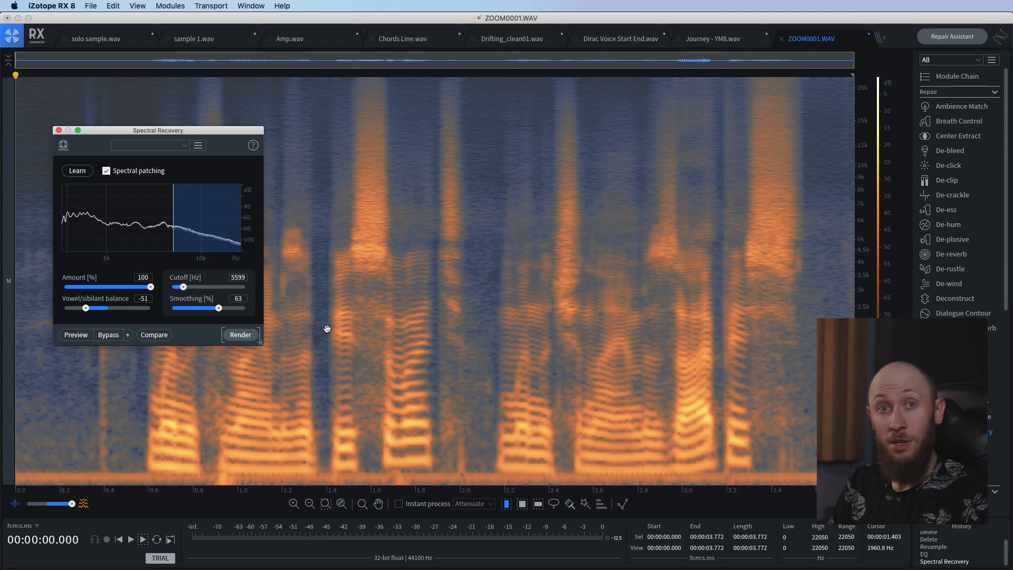
Undo the last render, set Vowel/sibilant balance to -15, and render and play ZOOM0001.WAV again
key("super+z")
left_click_drag(85, 310, 100, 312)
left_click(239, 338)
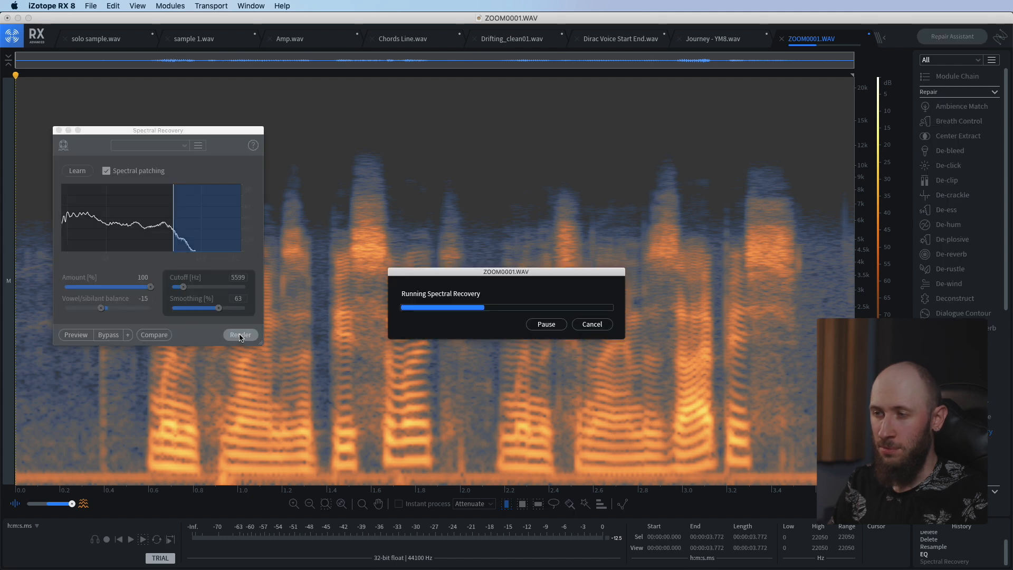
key("space")
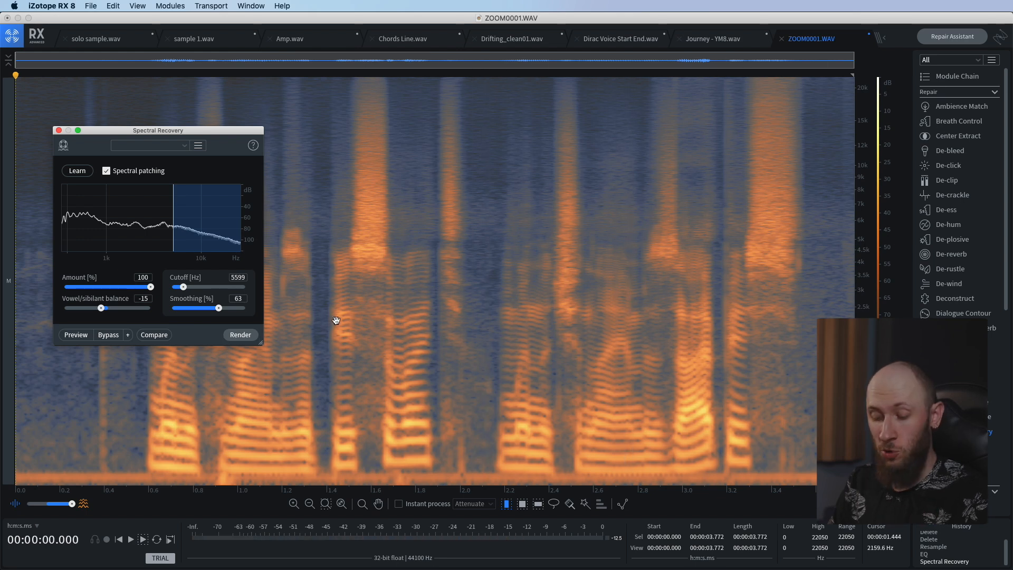
Compare ZOOM0001.WAV before and after Spectral Recovery by undoing the render, playing the original, restoring the render and playing it
key("super+z")
key("space")
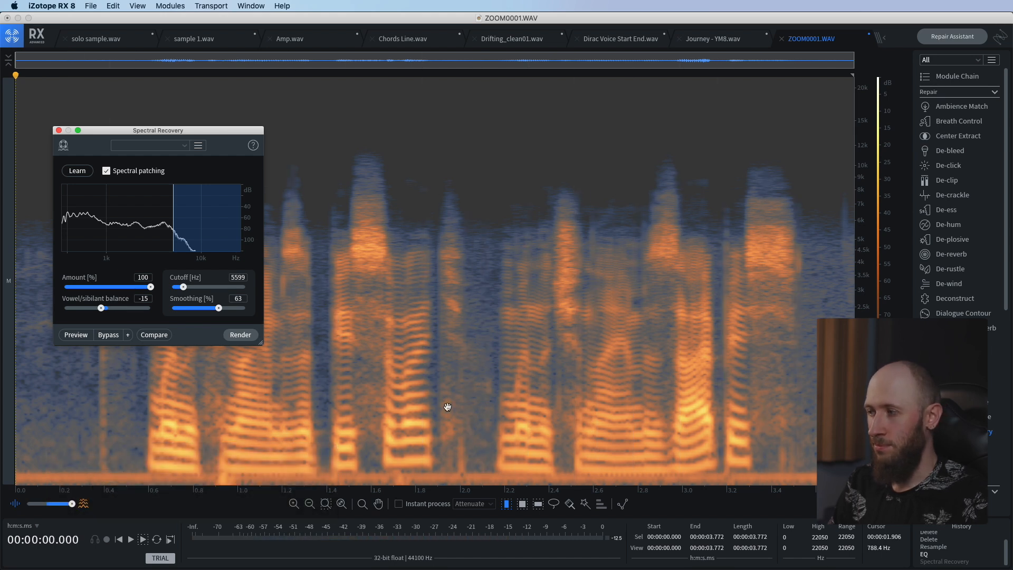
left_click(920, 560)
key("space")
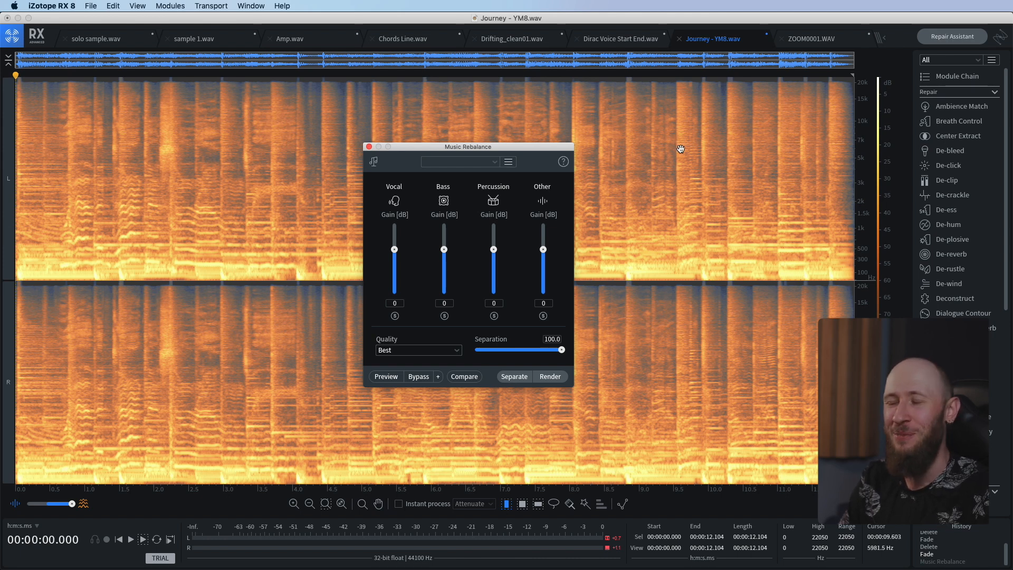
Play the original Journey - YM8.wav, render Music Rebalance with Vocal gain at -Inf and Best quality, and play the result
key("space")
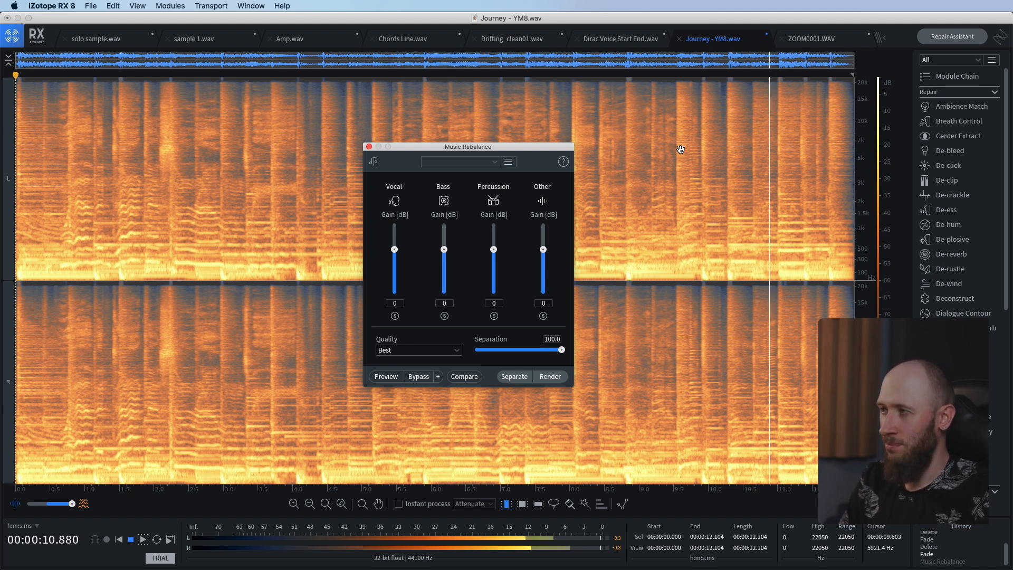
key("space")
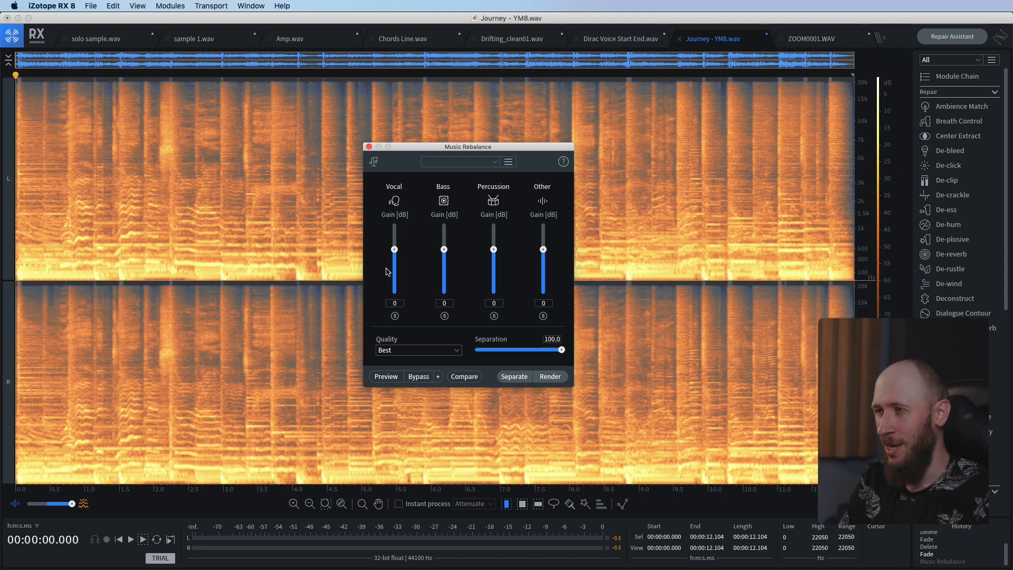
left_click_drag(395, 252, 404, 304)
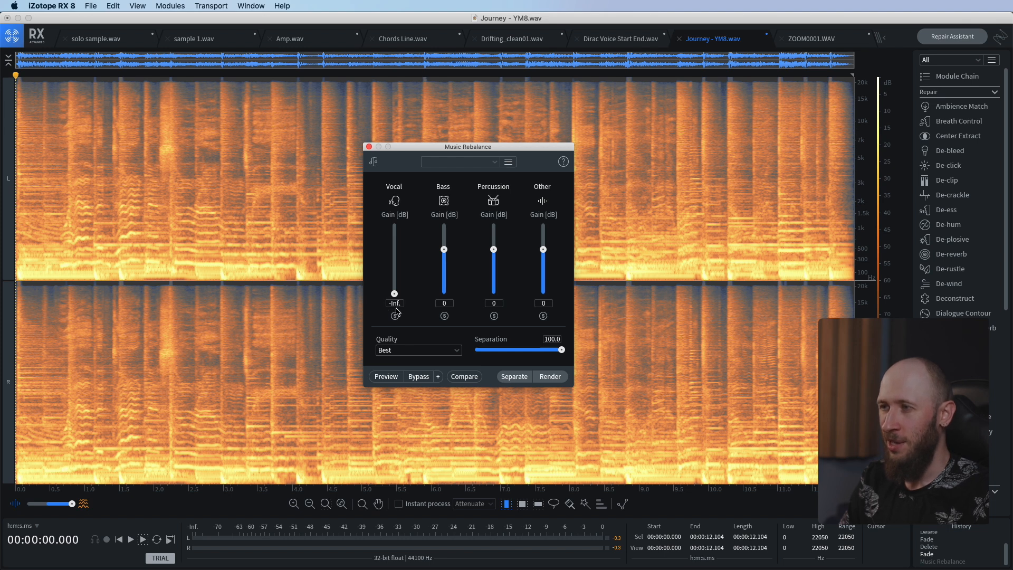
left_click(435, 351)
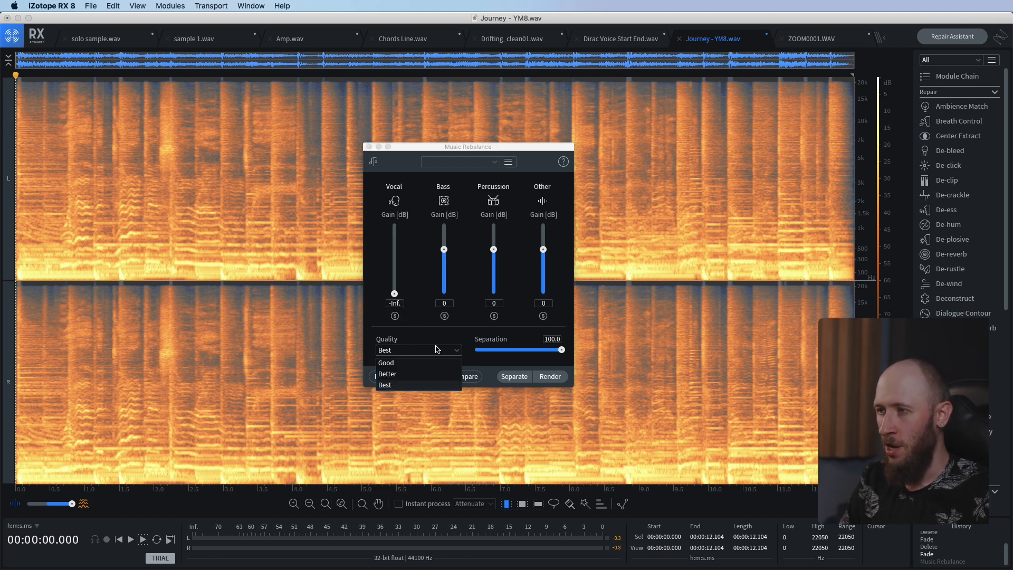
left_click(405, 384)
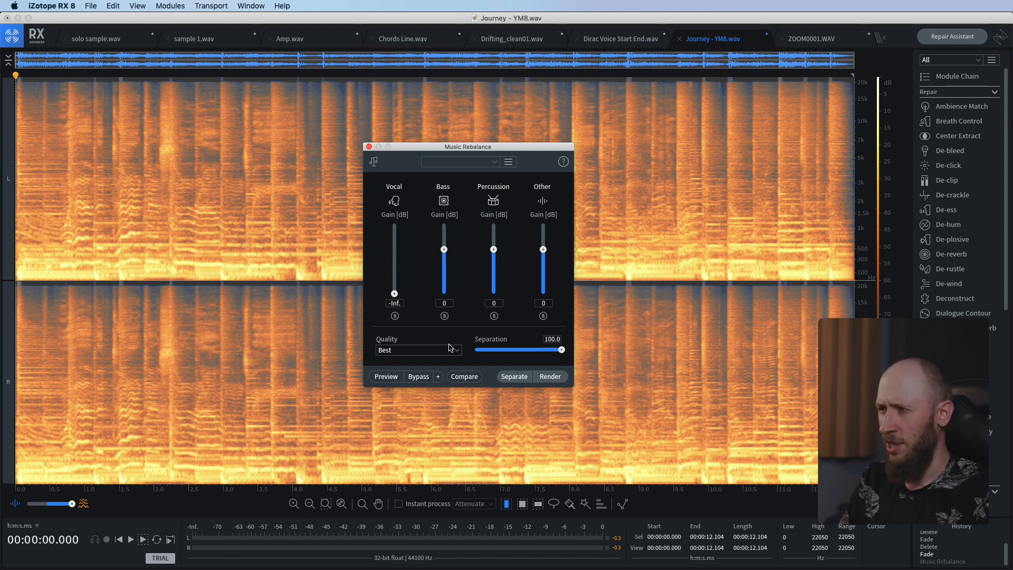
left_click(558, 382)
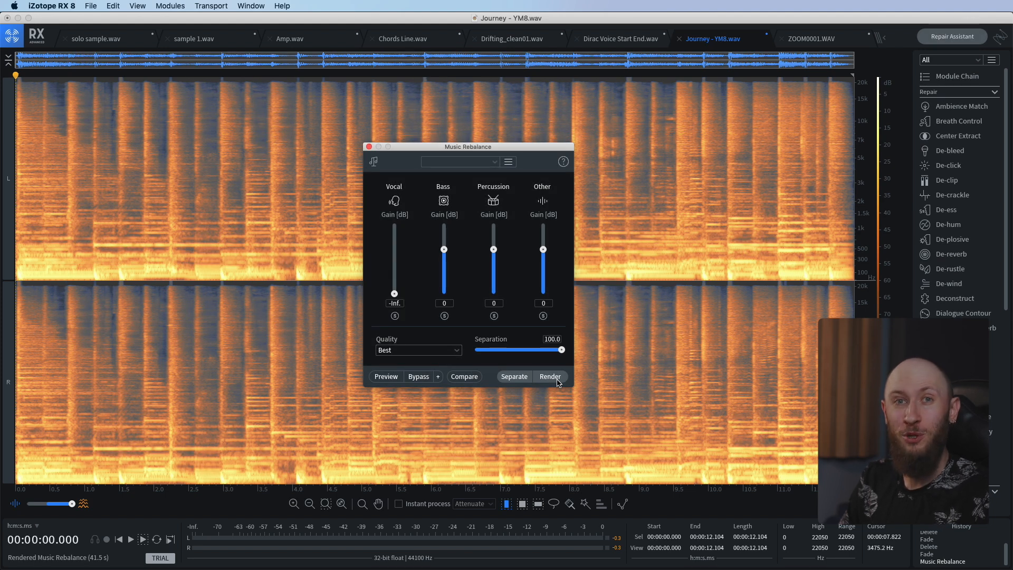
key("space")
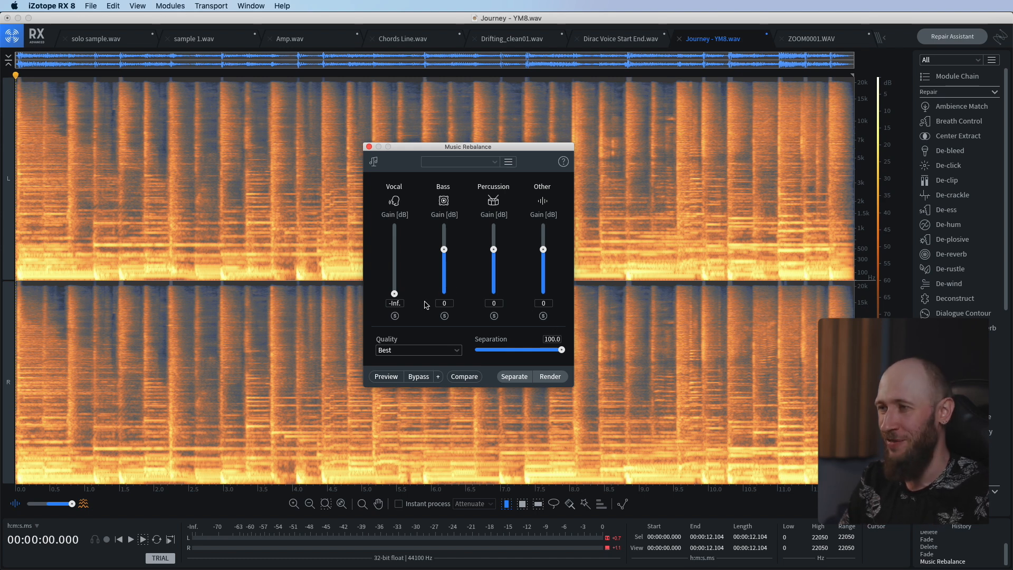
Undo the Music Rebalance render, reset the Vocal gain to 0 dB and set Quality to Good
key("super+z")
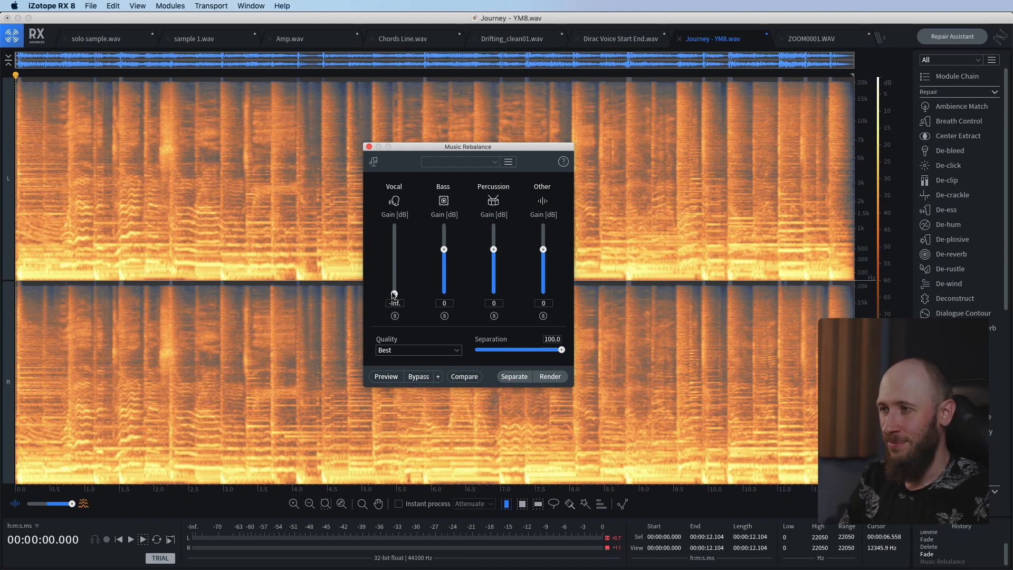
left_click(394, 294, "alt")
left_click(397, 351)
left_click(400, 364)
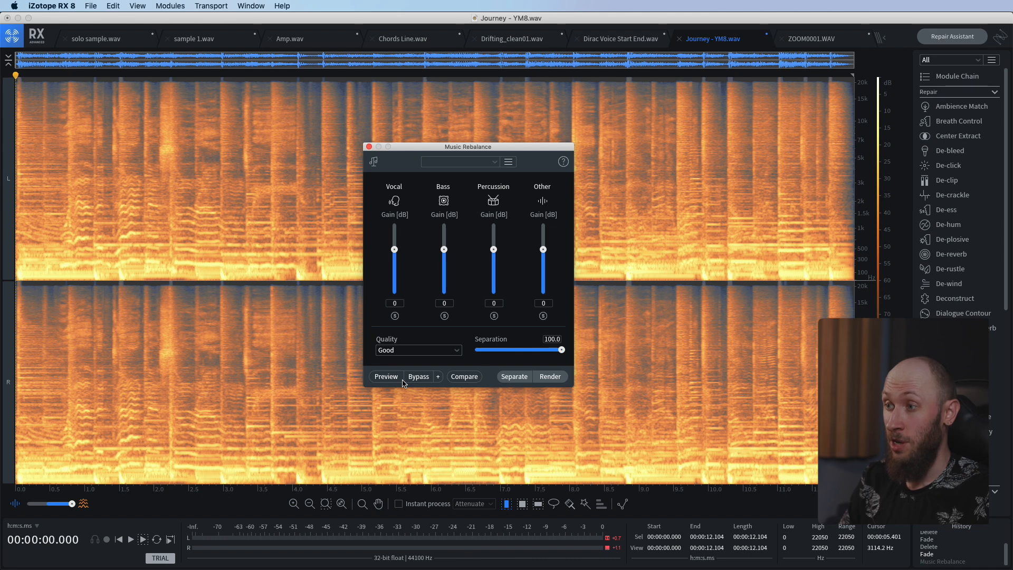
While previewing Journey - YM8.wav in Music Rebalance, set the gains to Bass -1.0 dB, Percussion +2.0 dB and Other -3.0 dB
left_click(383, 377)
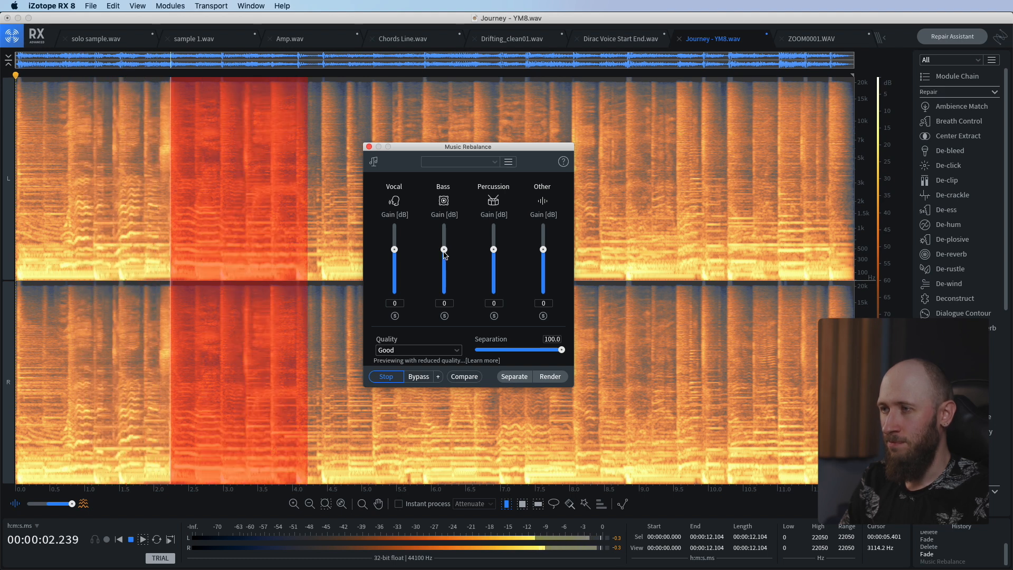
left_click_drag(445, 253, 446, 258)
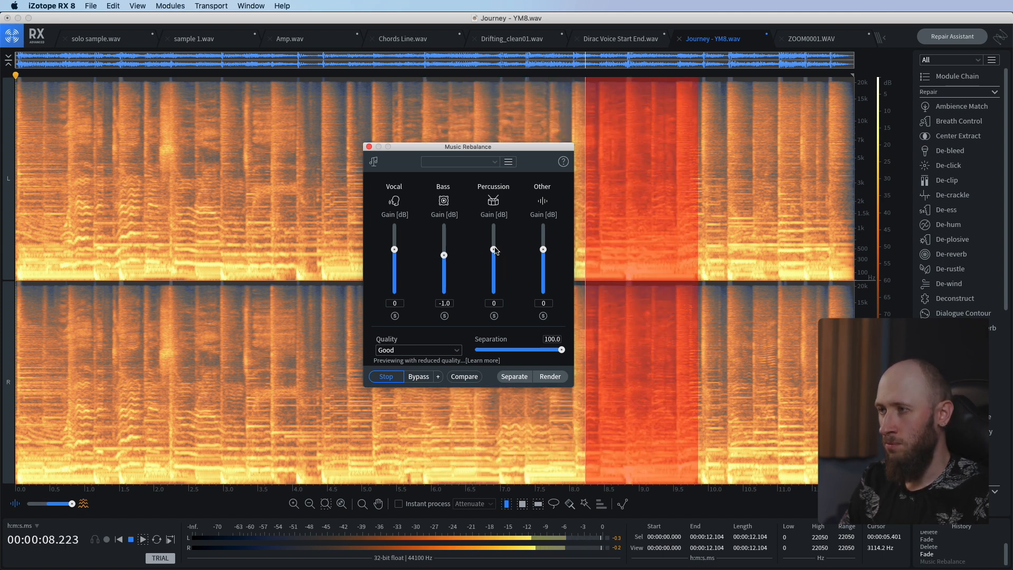
left_click_drag(495, 248, 496, 242)
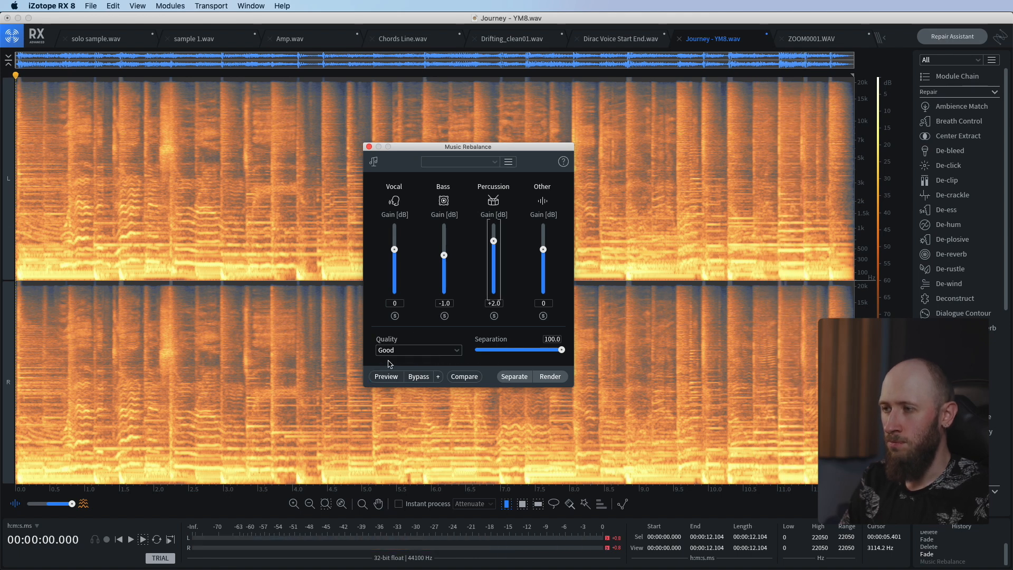
left_click(389, 377)
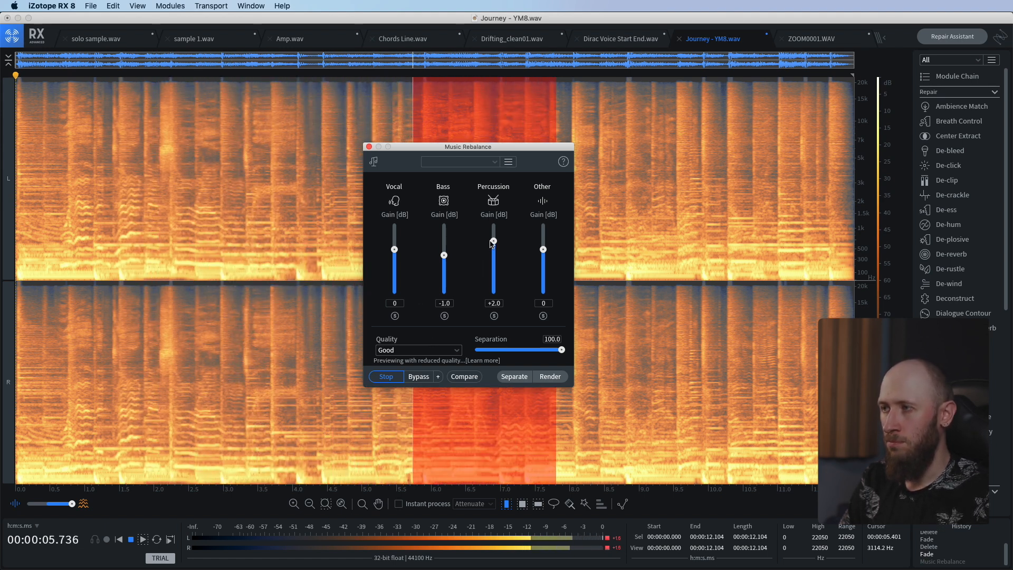
left_click_drag(543, 249, 543, 260)
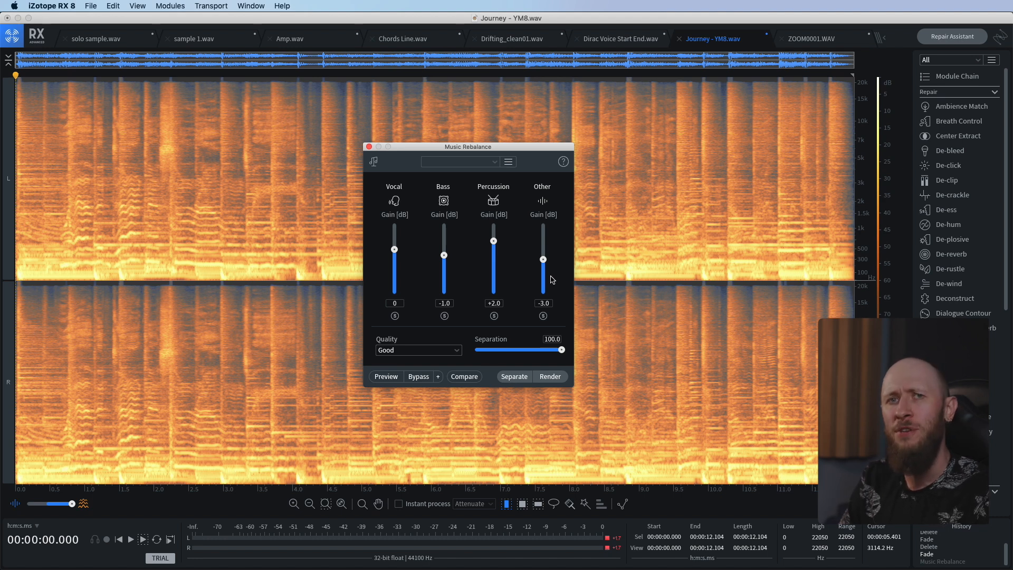
Render the Music Rebalance settings and compare Journey - YM8.wav by playing it before and after processing
left_click(555, 379)
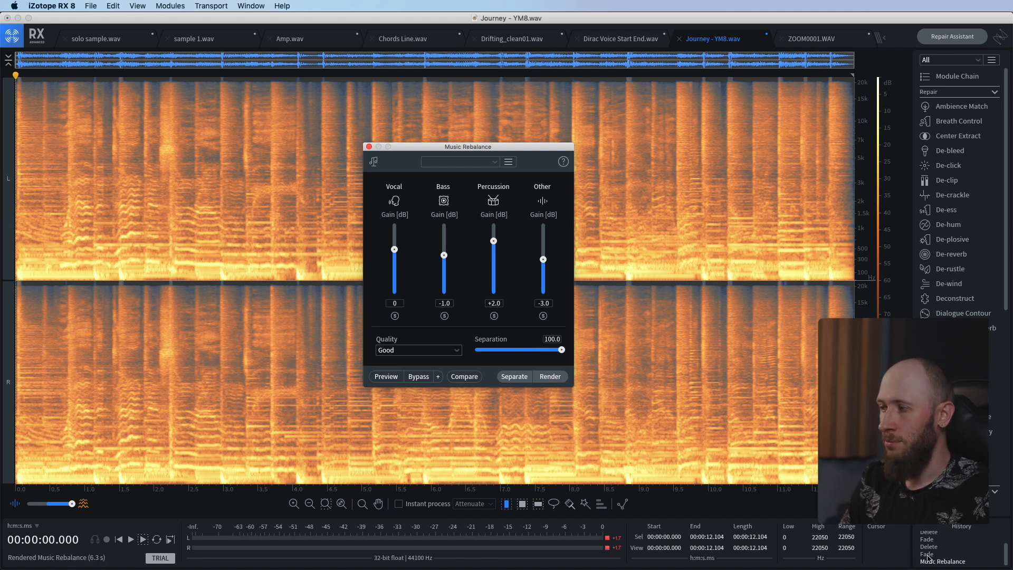
left_click(928, 555)
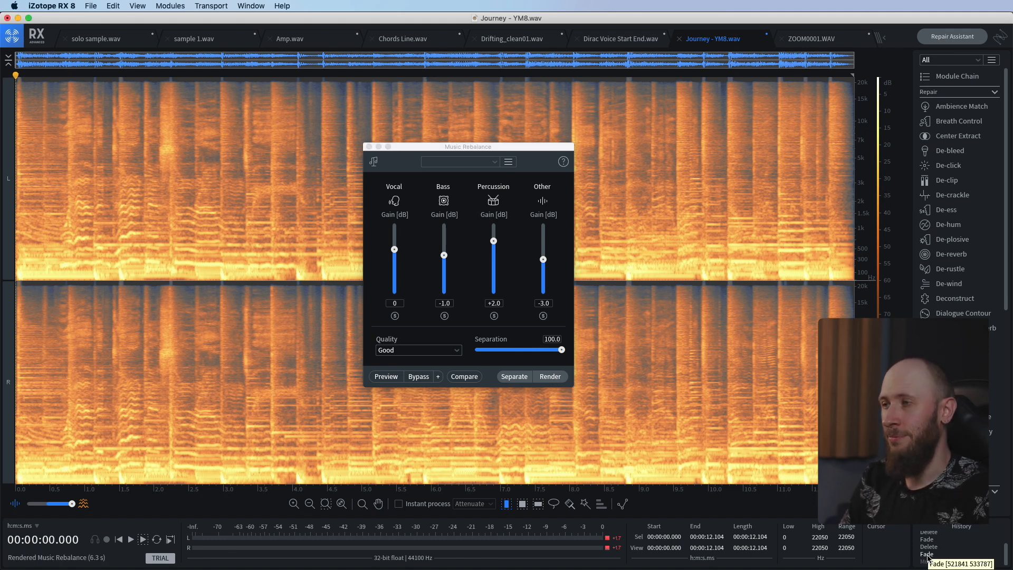
key("space")
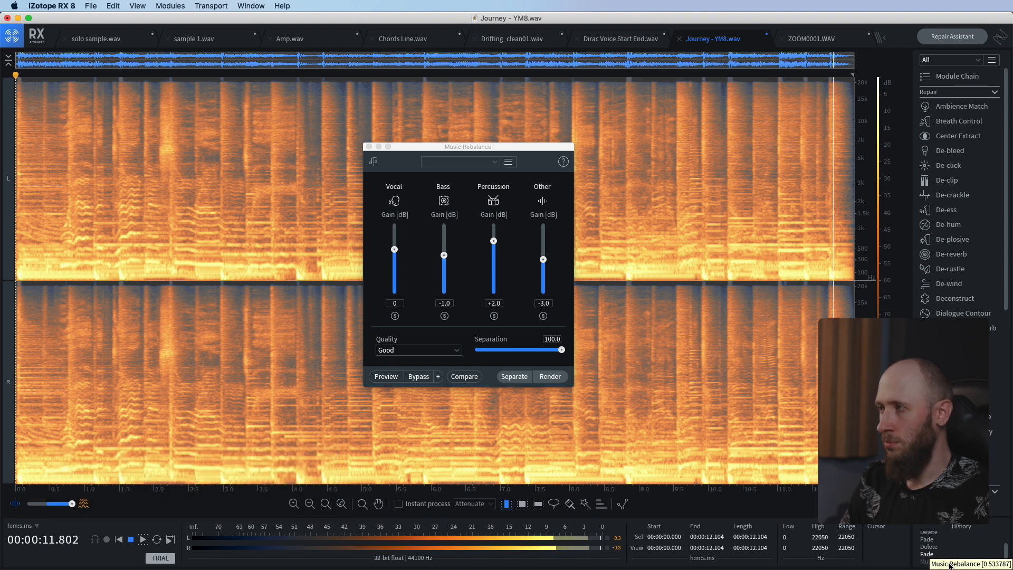
key("space")
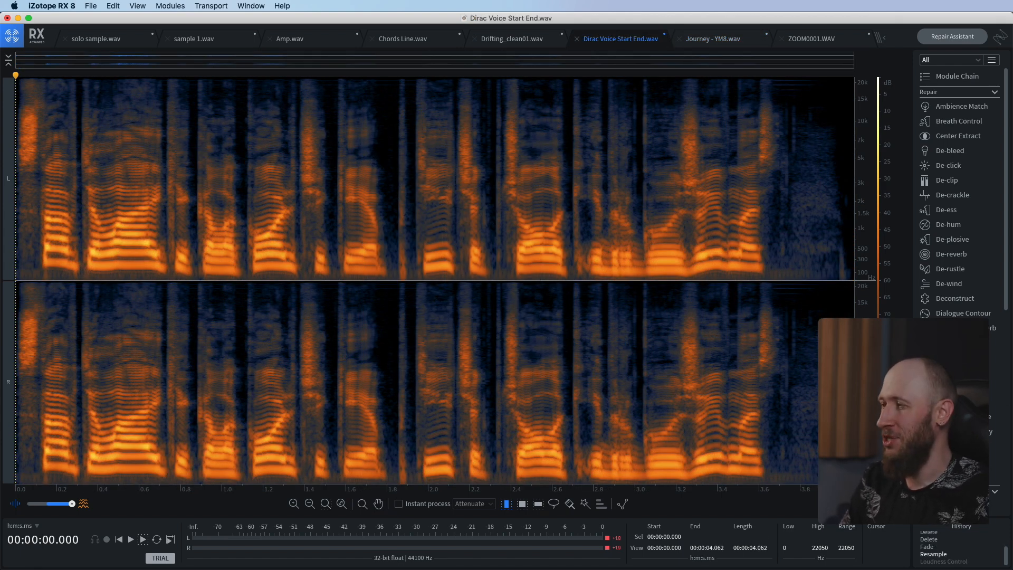
Open the Loudness Control module for Dirac Voice Start End.wav and move its window to the middle of the spectrogram
scroll(959, 190, "down", 10)
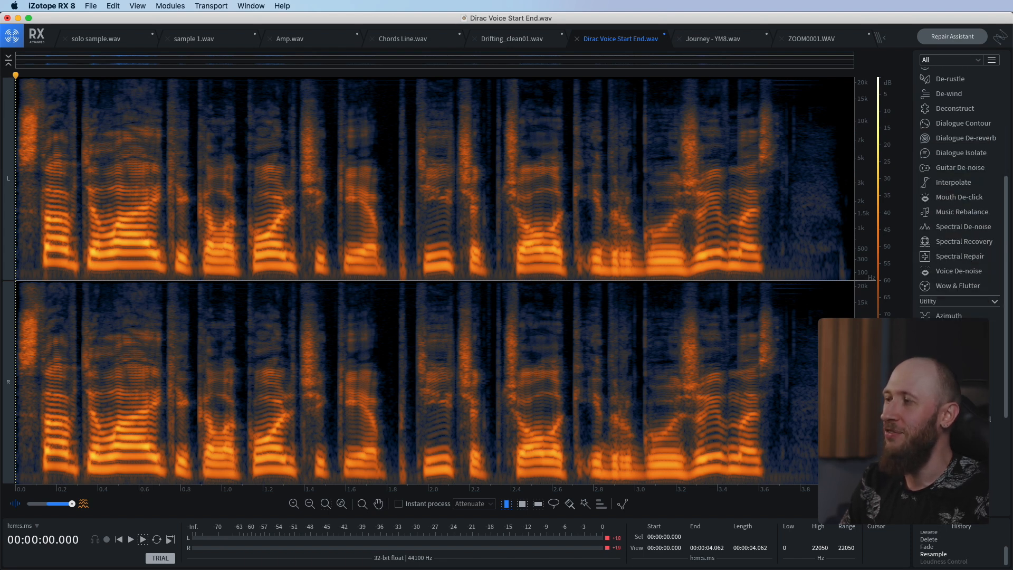
left_click(961, 377)
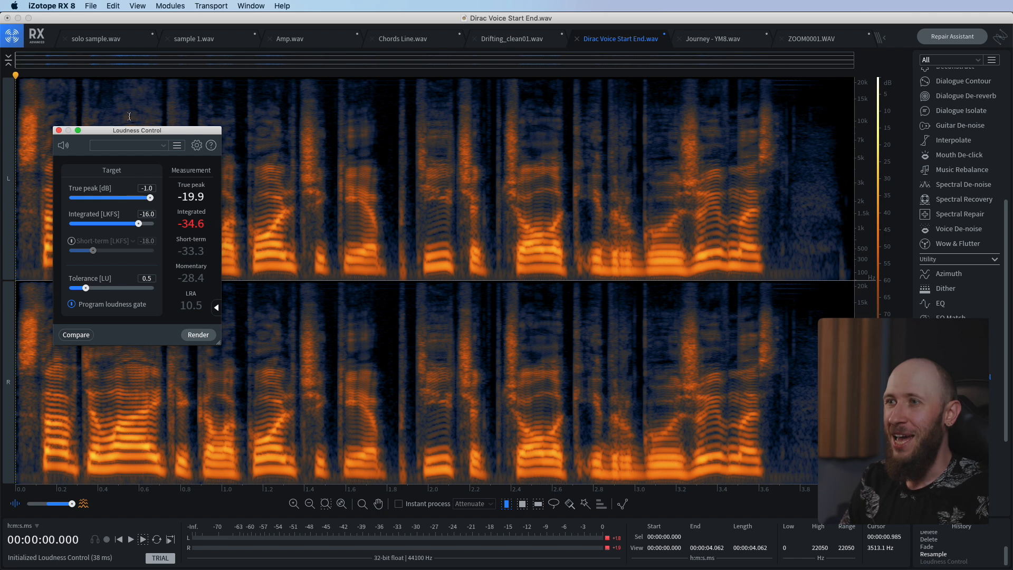
left_click_drag(177, 133, 439, 153)
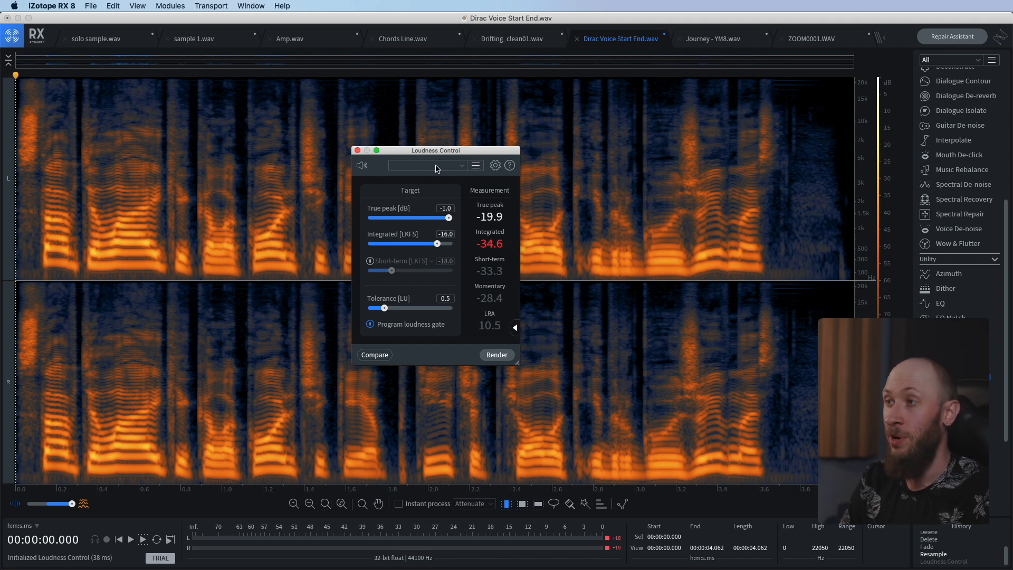
Look through the Loudness Control presets without choosing one, and expand the module's loudness history graph
left_click(463, 167)
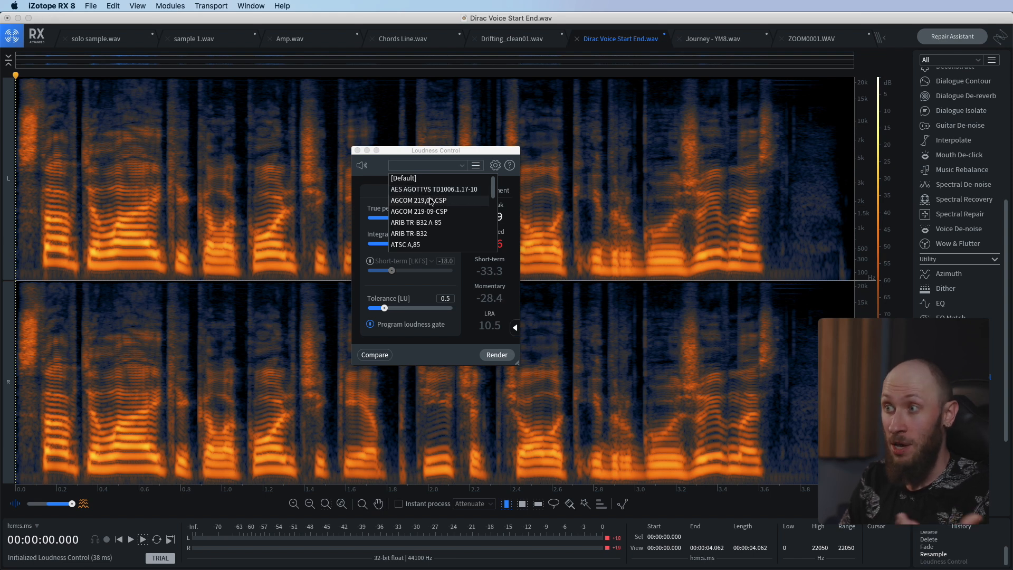
scroll(437, 216, "down", 2)
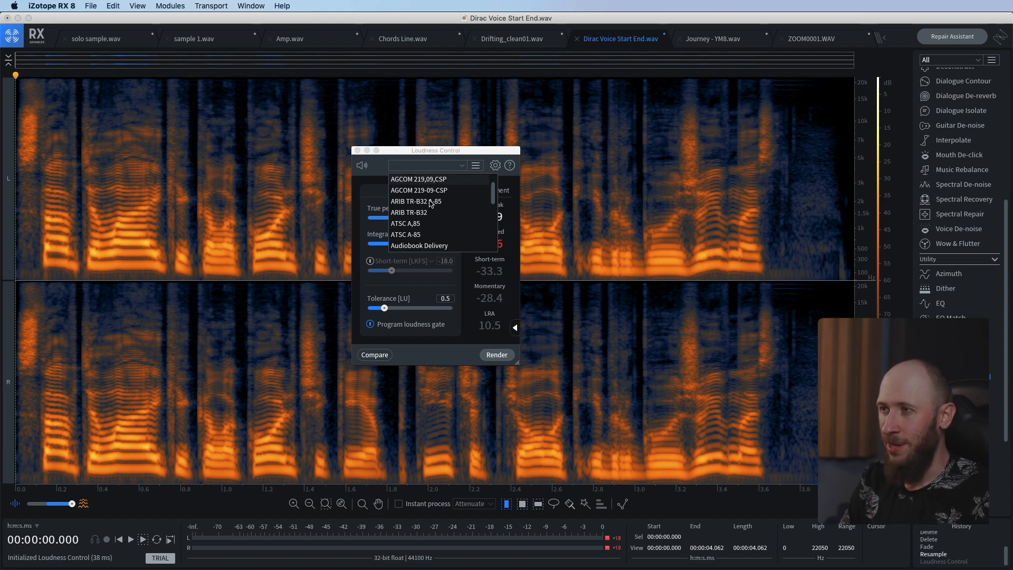
scroll(442, 226, "down", 4)
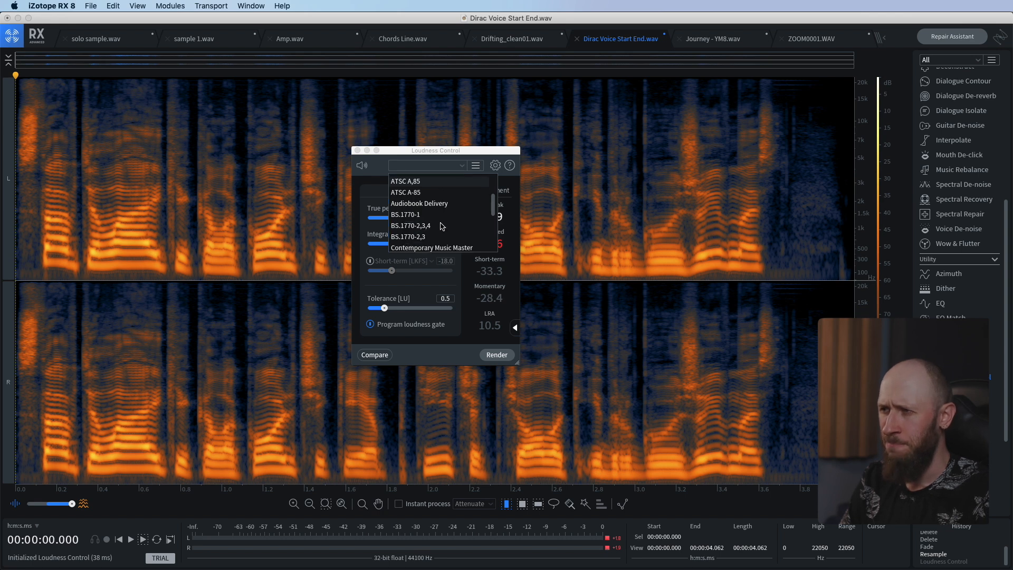
scroll(443, 226, "down", 4)
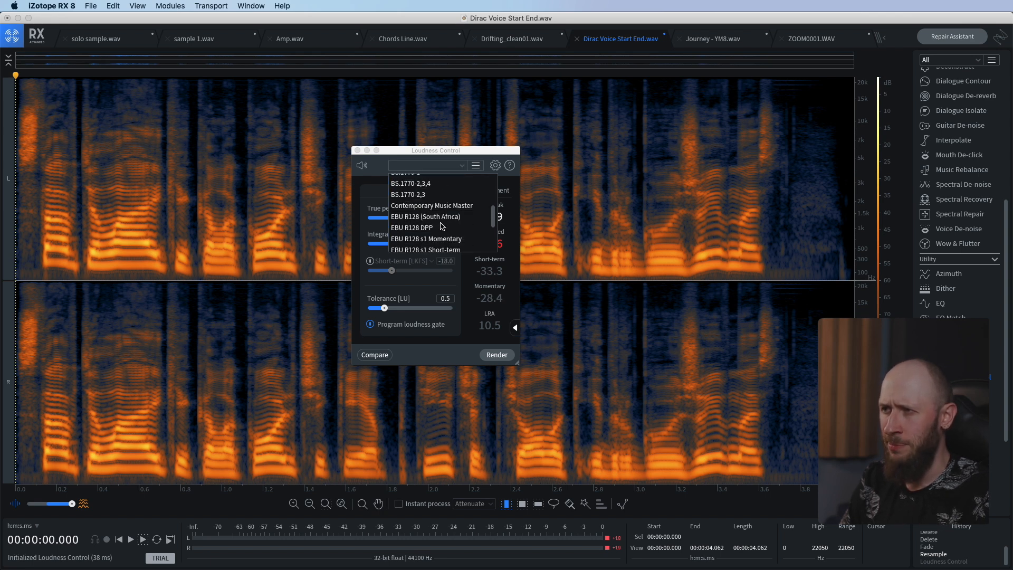
scroll(443, 228, "down", 4)
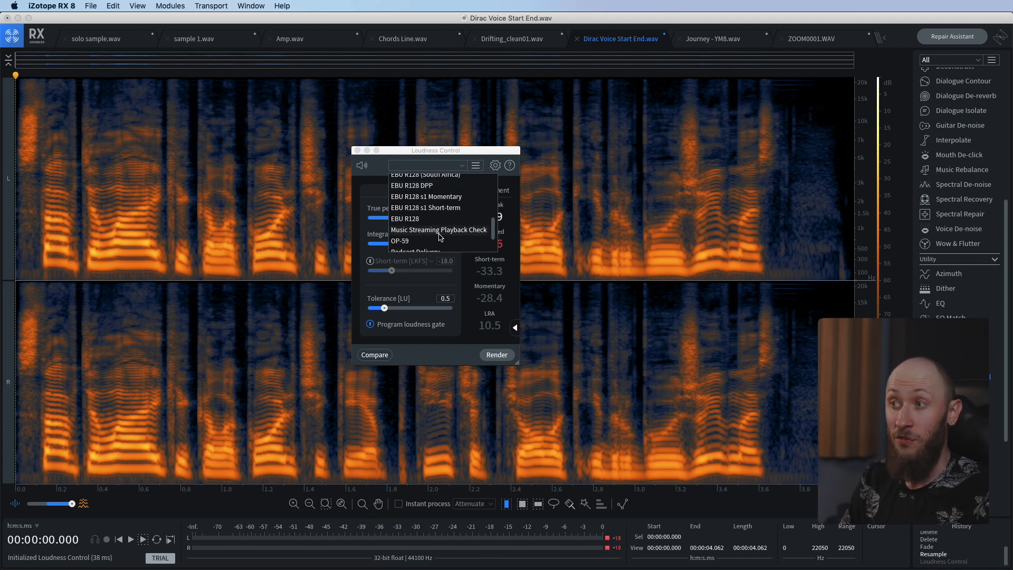
scroll(438, 235, "down", 4)
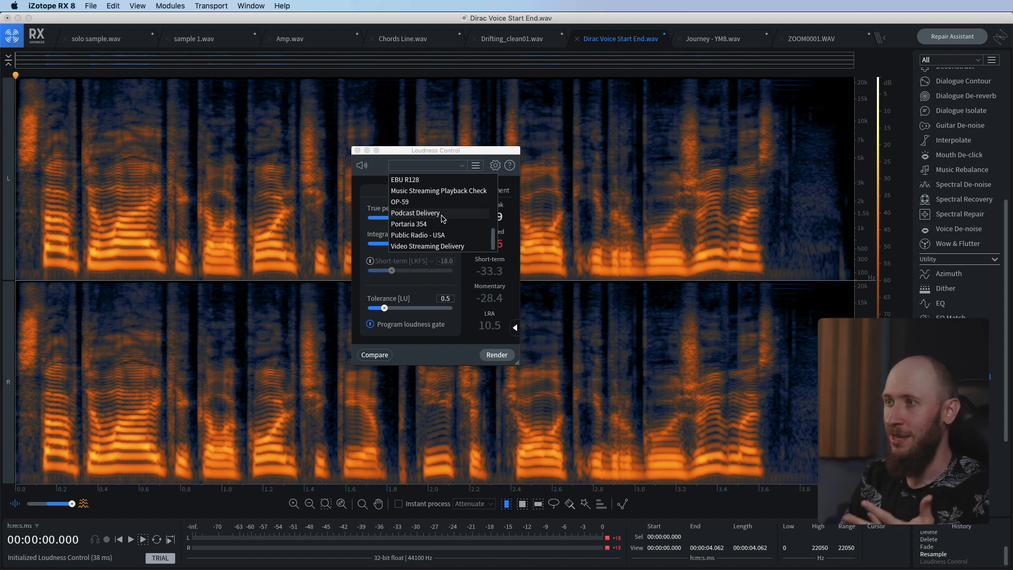
left_click(515, 328)
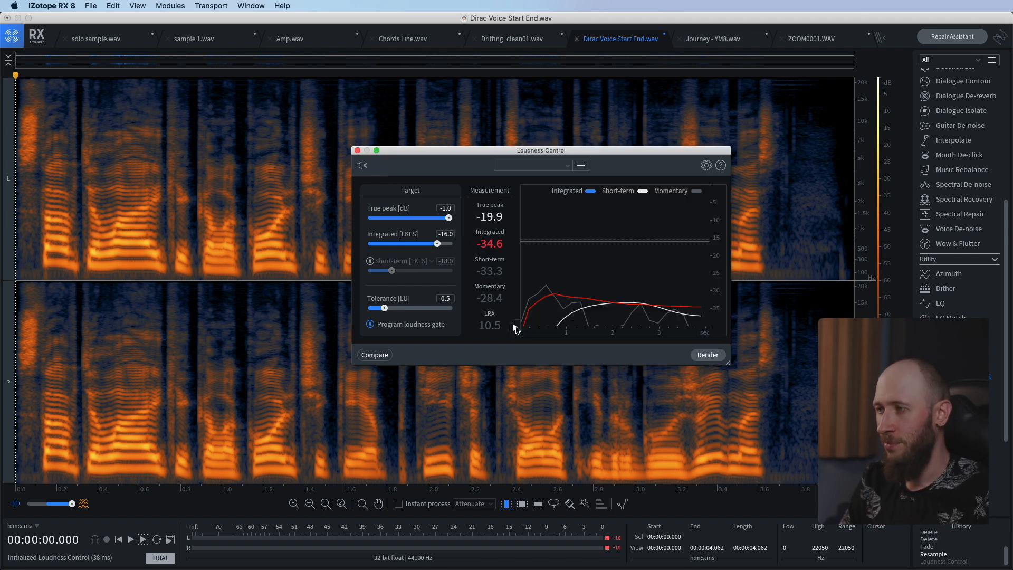
Play the original Dirac Voice Start End.wav, render Loudness Control with the Podcast Delivery preset, and play the result
key("space")
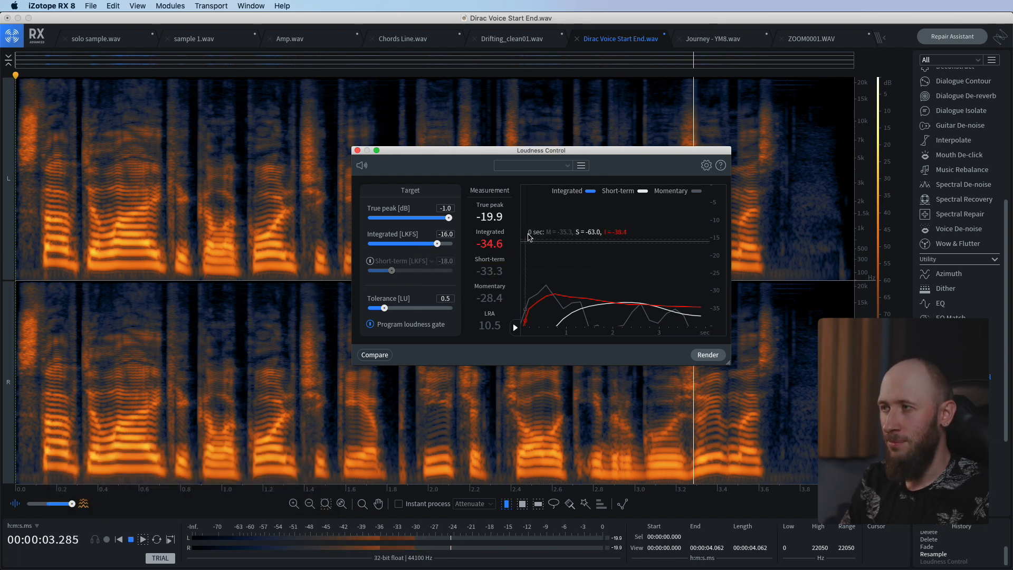
left_click(559, 165)
scroll(539, 224, "down", 10)
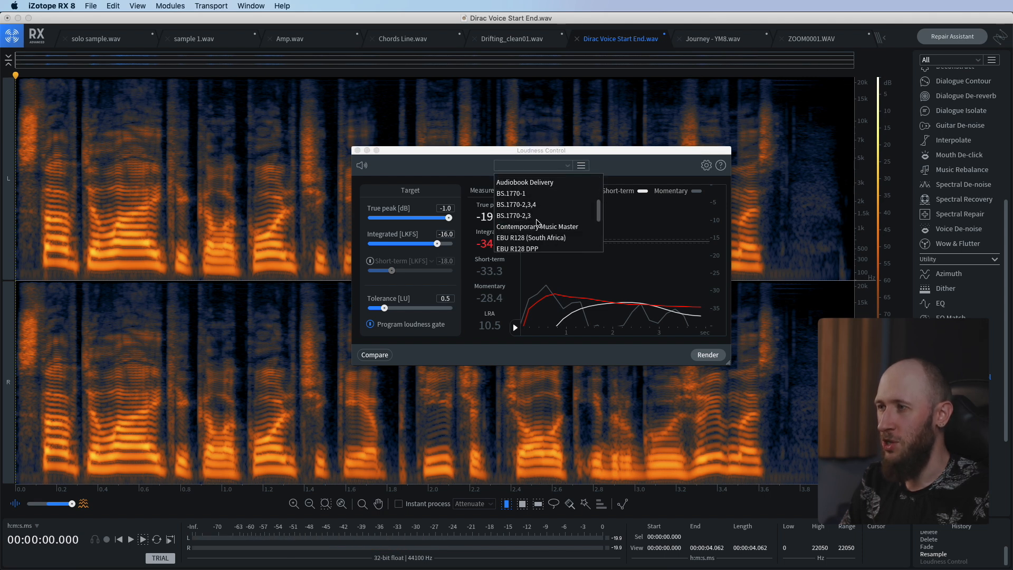
left_click(538, 231)
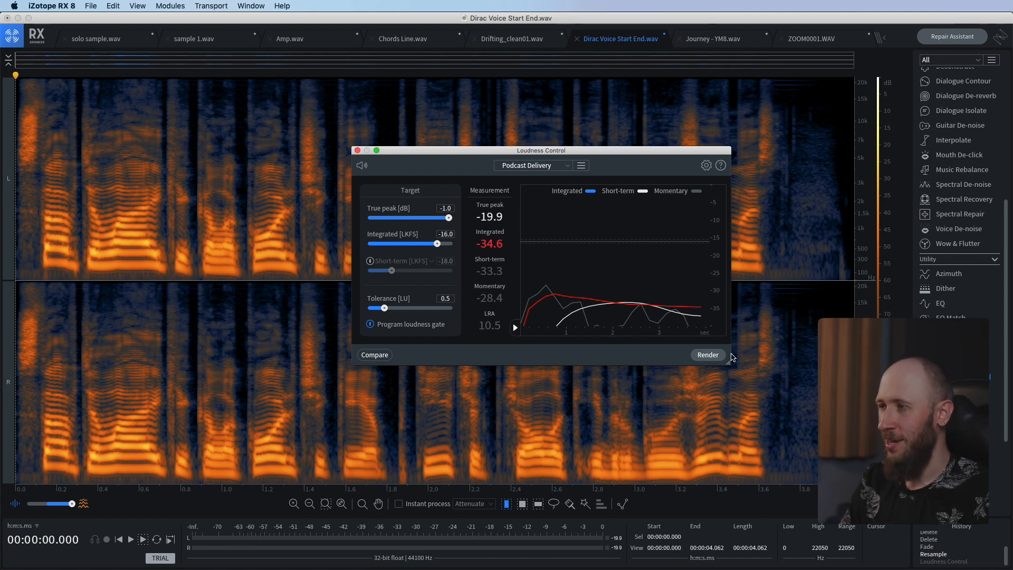
left_click(710, 355)
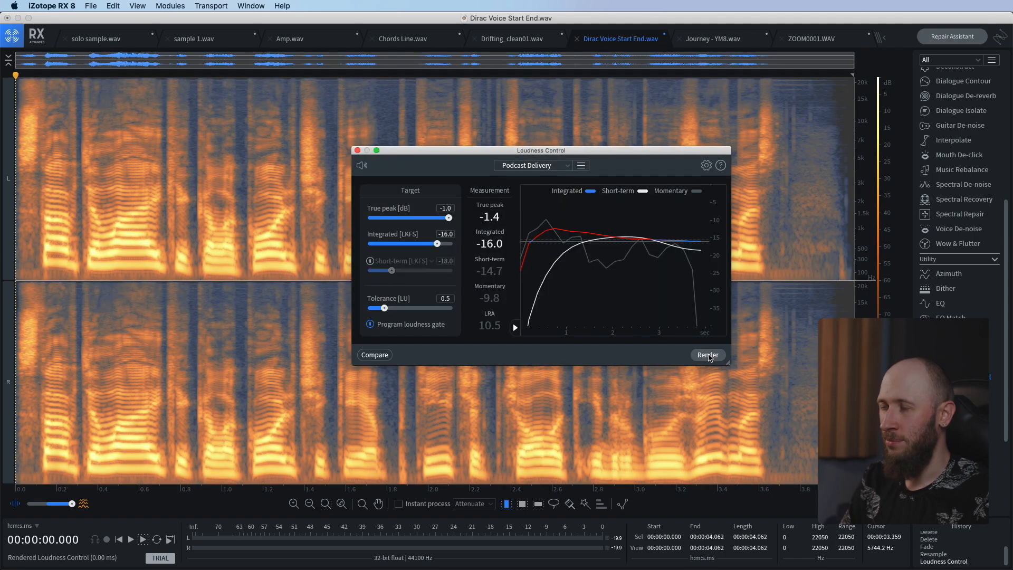
key("space")
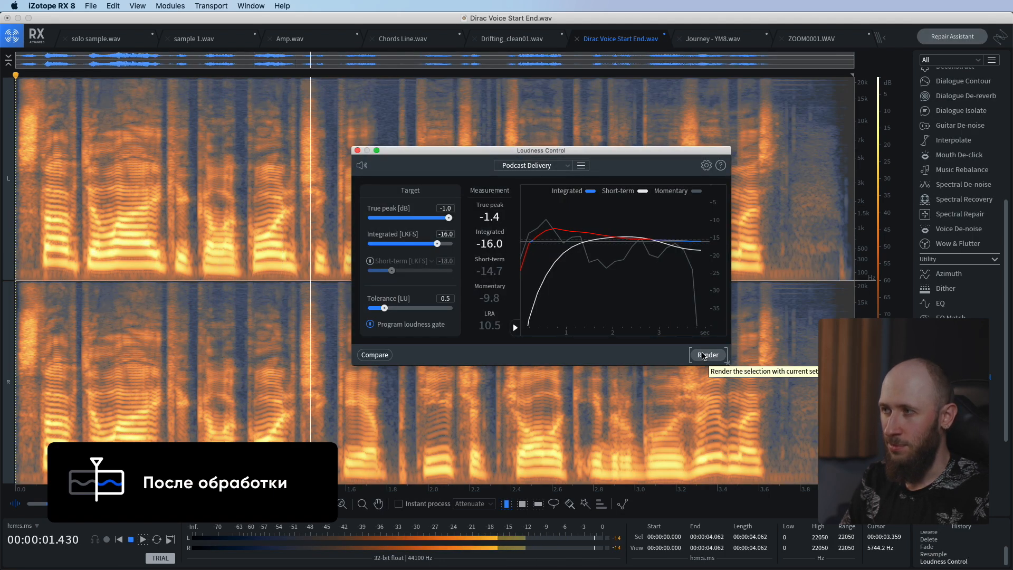